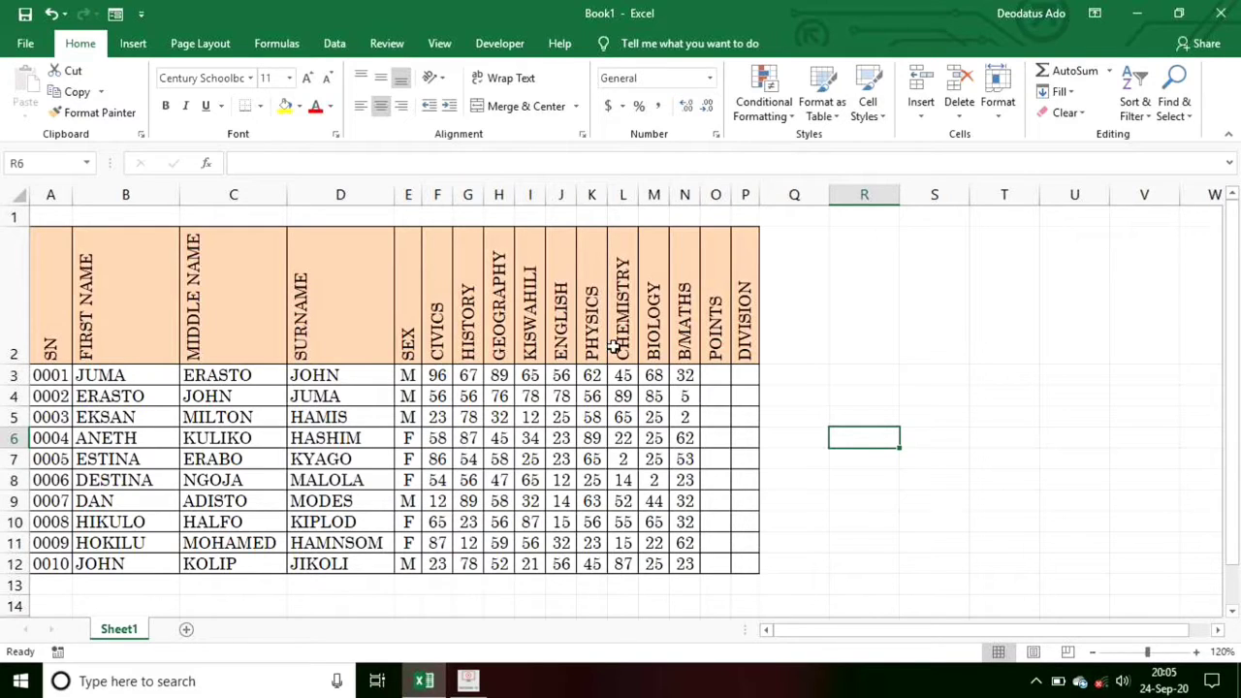
- Insert nine blank columns before the POINTS column
left_click(713, 195)
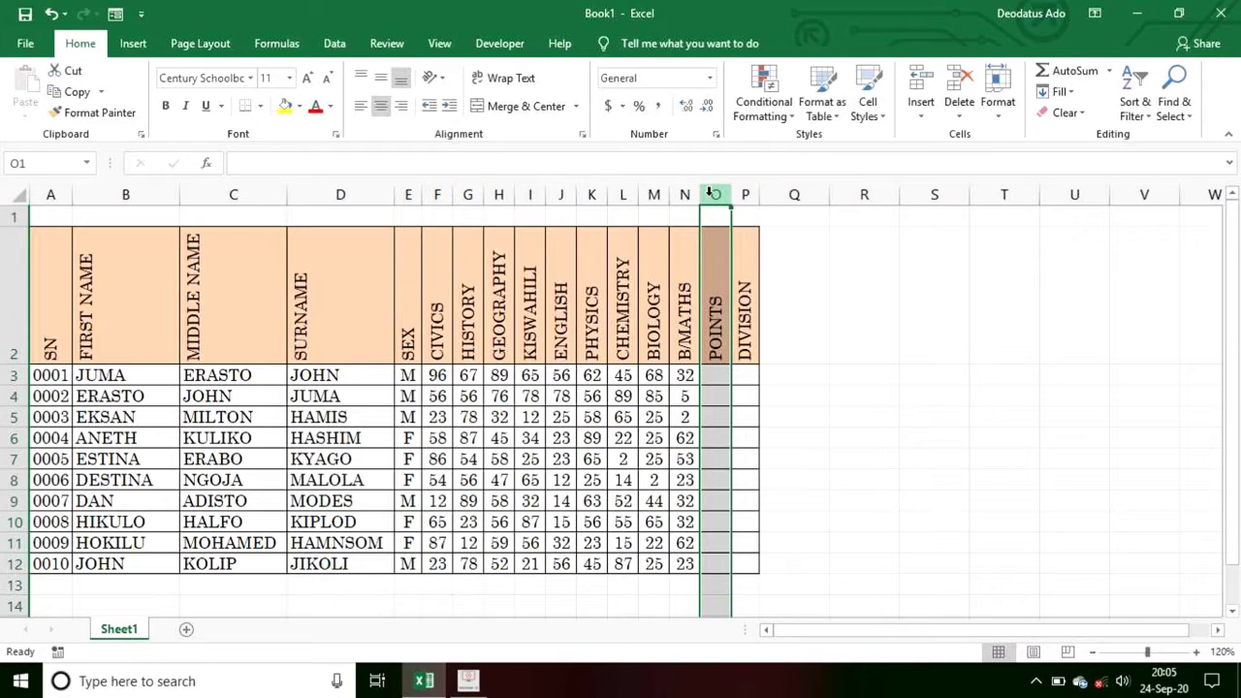
left_click(919, 88)
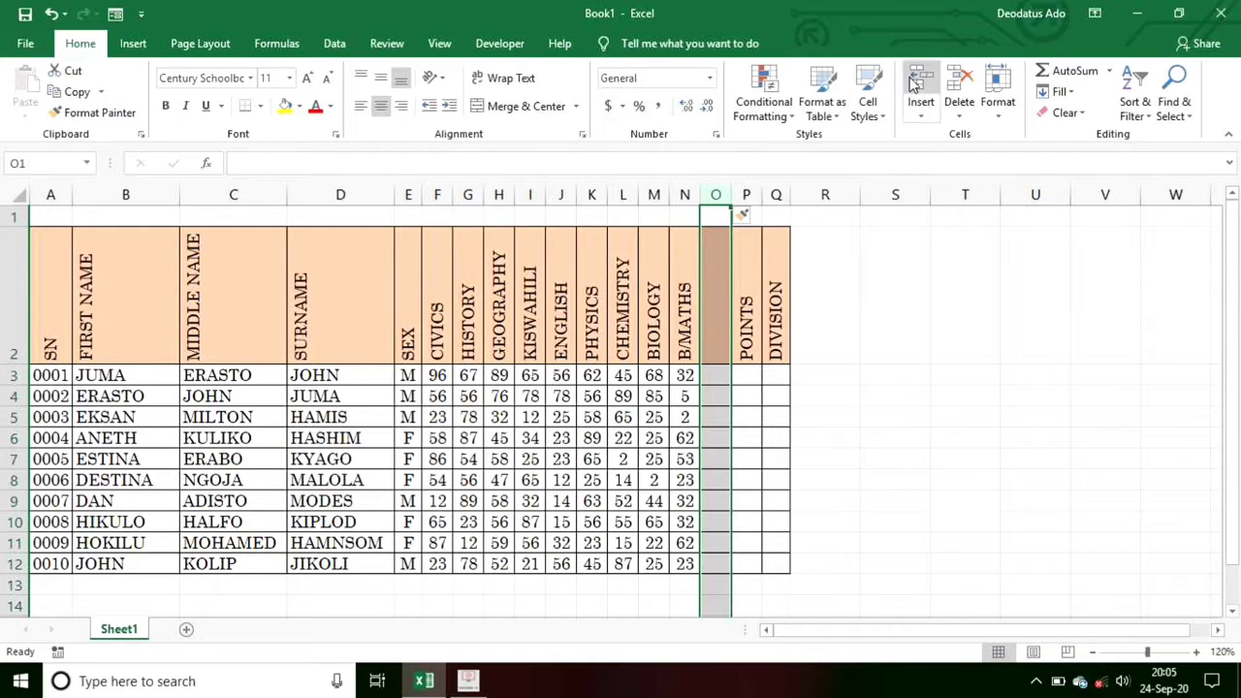
left_click(917, 86)
left_click(918, 86)
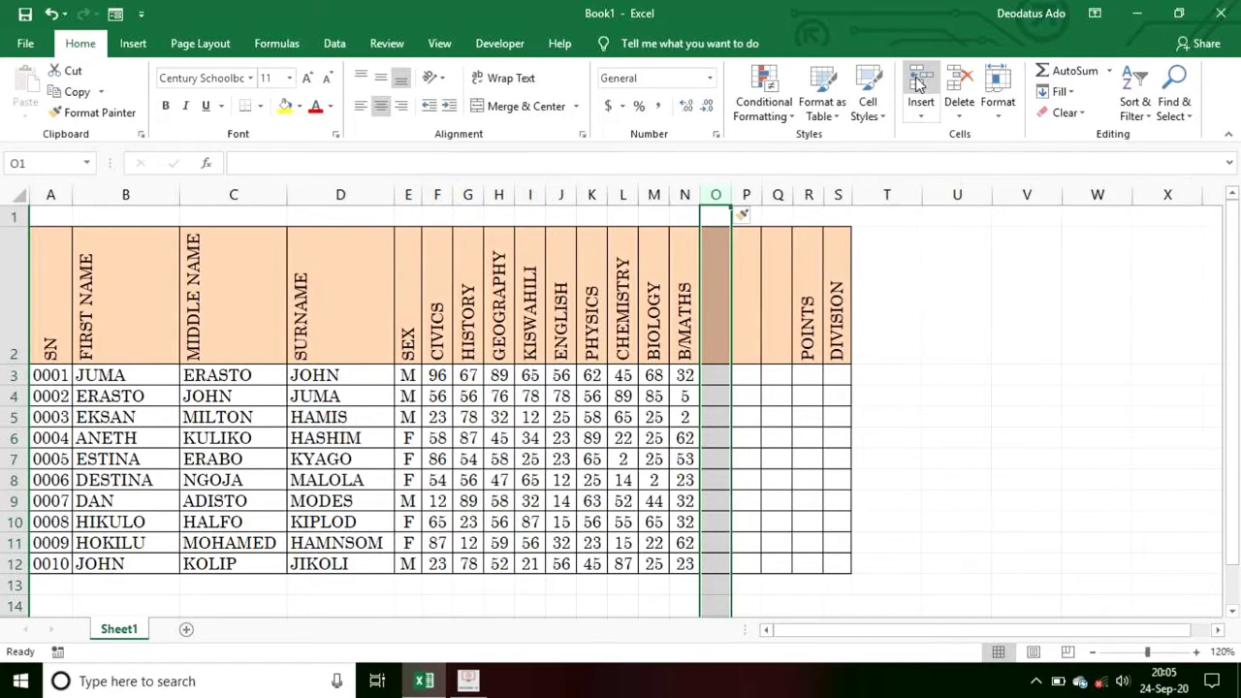
left_click(919, 86)
left_click(919, 85)
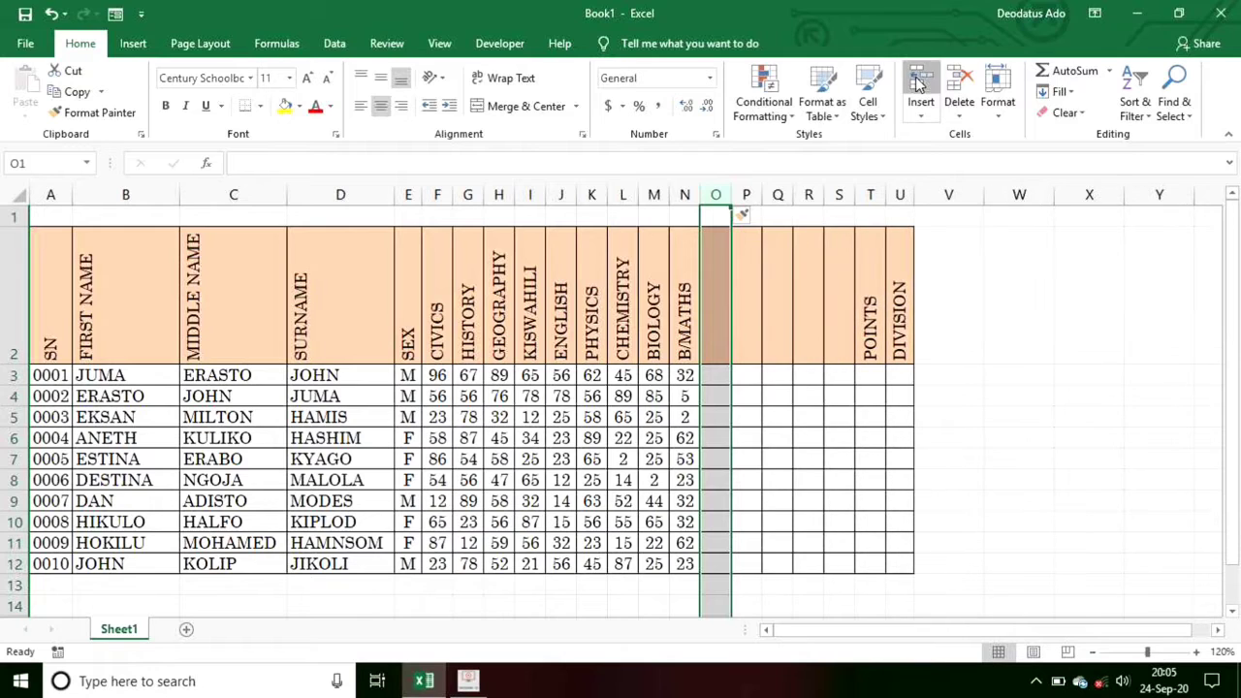
left_click(919, 85)
left_click(919, 85)
left_click(919, 85)
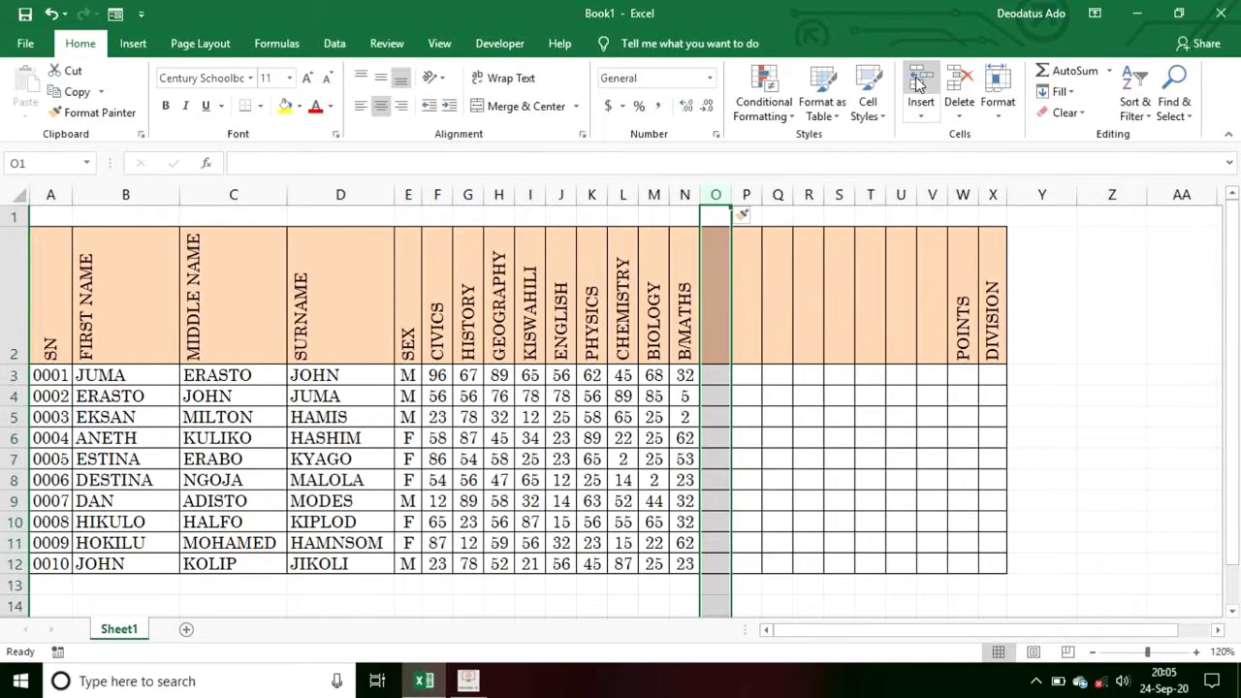
left_click(919, 85)
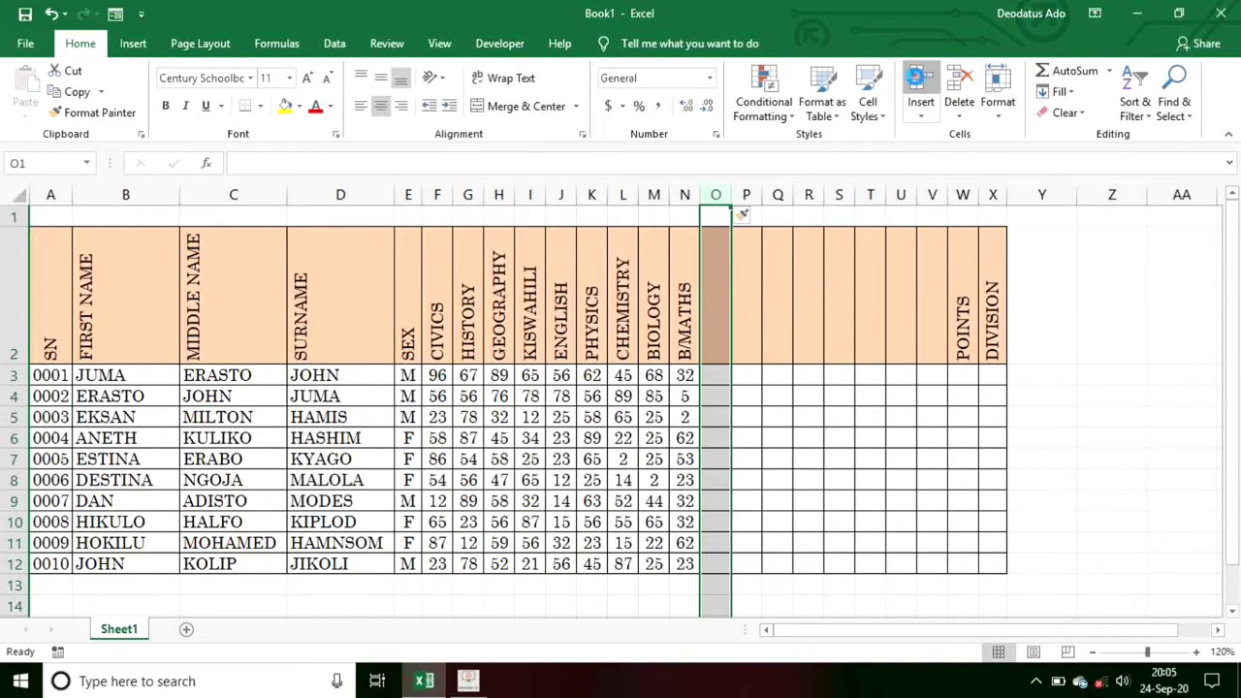
- Copy the nine subject headers from CIVICS to B/MATHS (F2:N2) into the blank header cells starting at O2
left_click(715, 328)
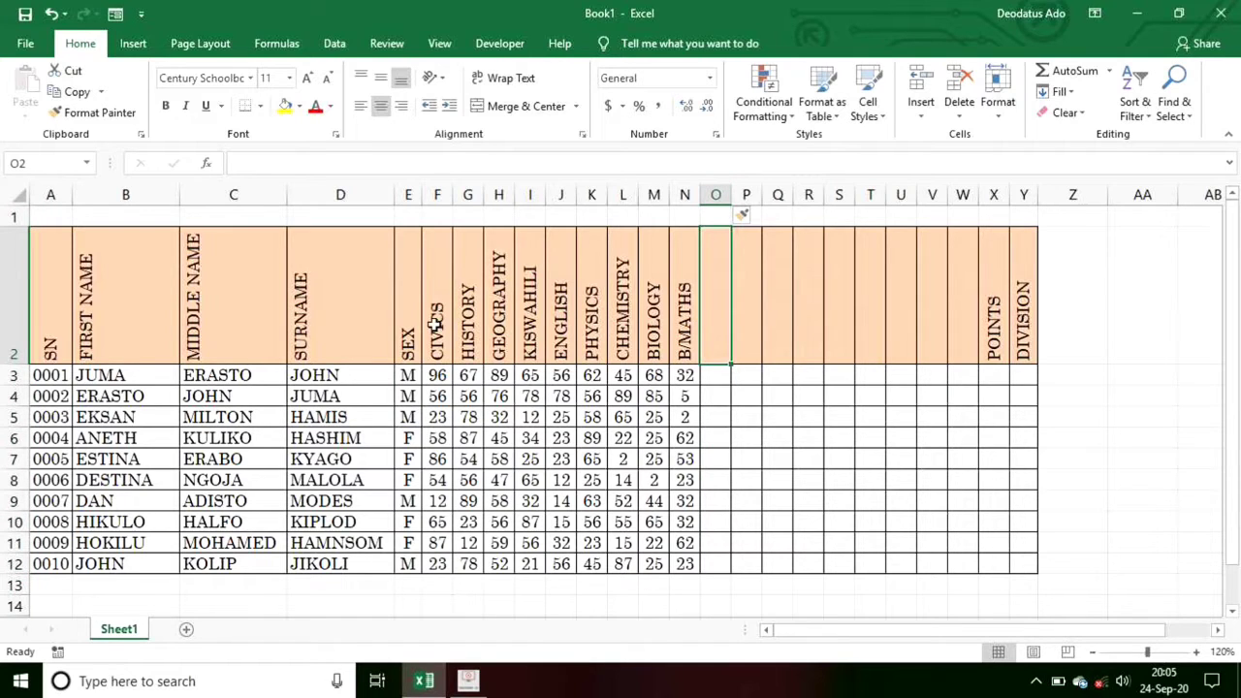
left_click_drag(435, 326, 685, 321)
key("ctrl+c")
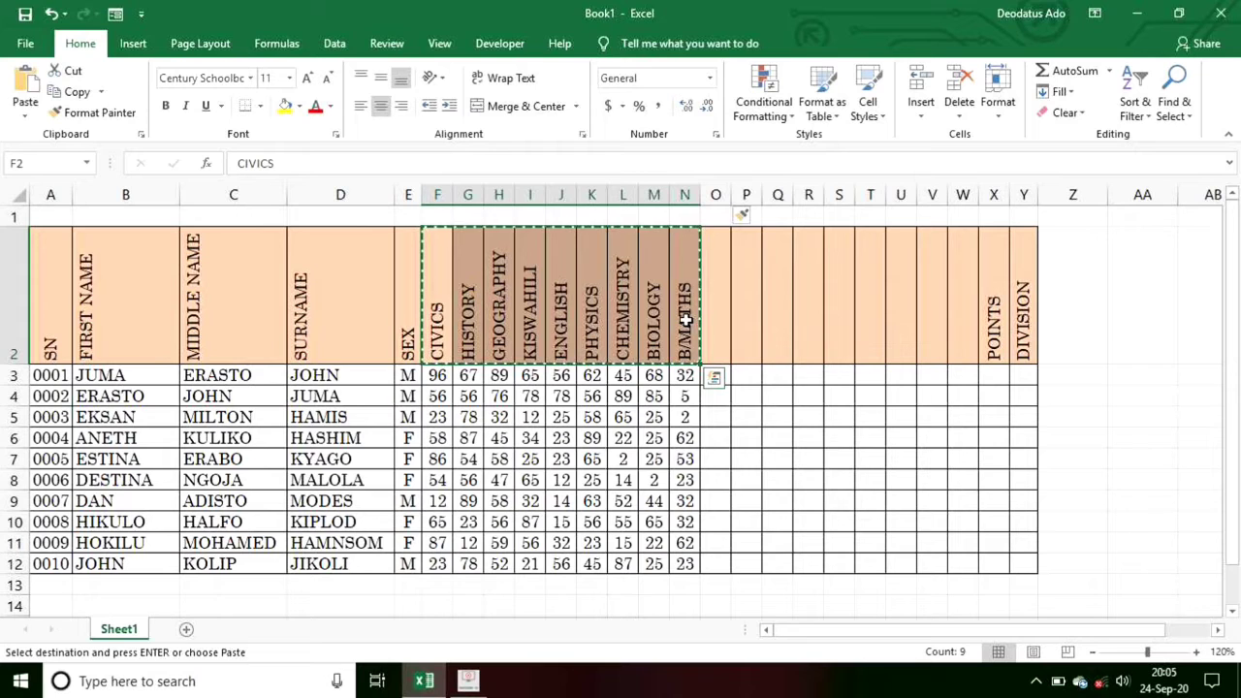
left_click(720, 323)
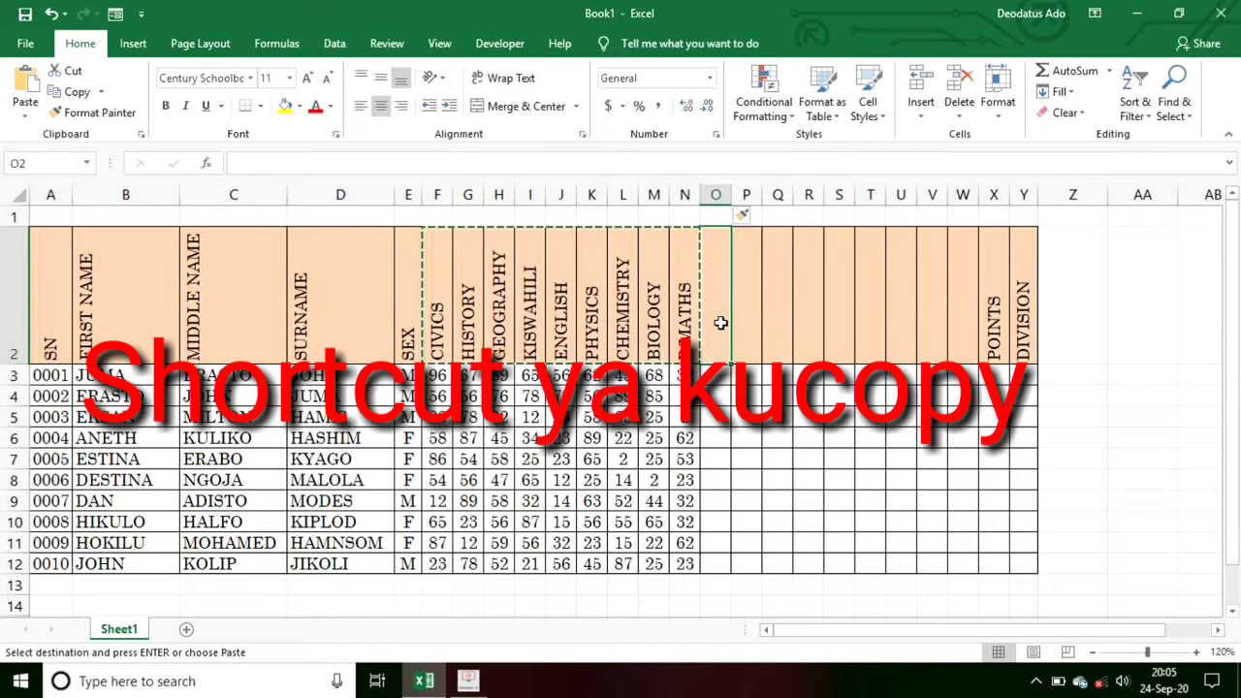
key("ctrl+v")
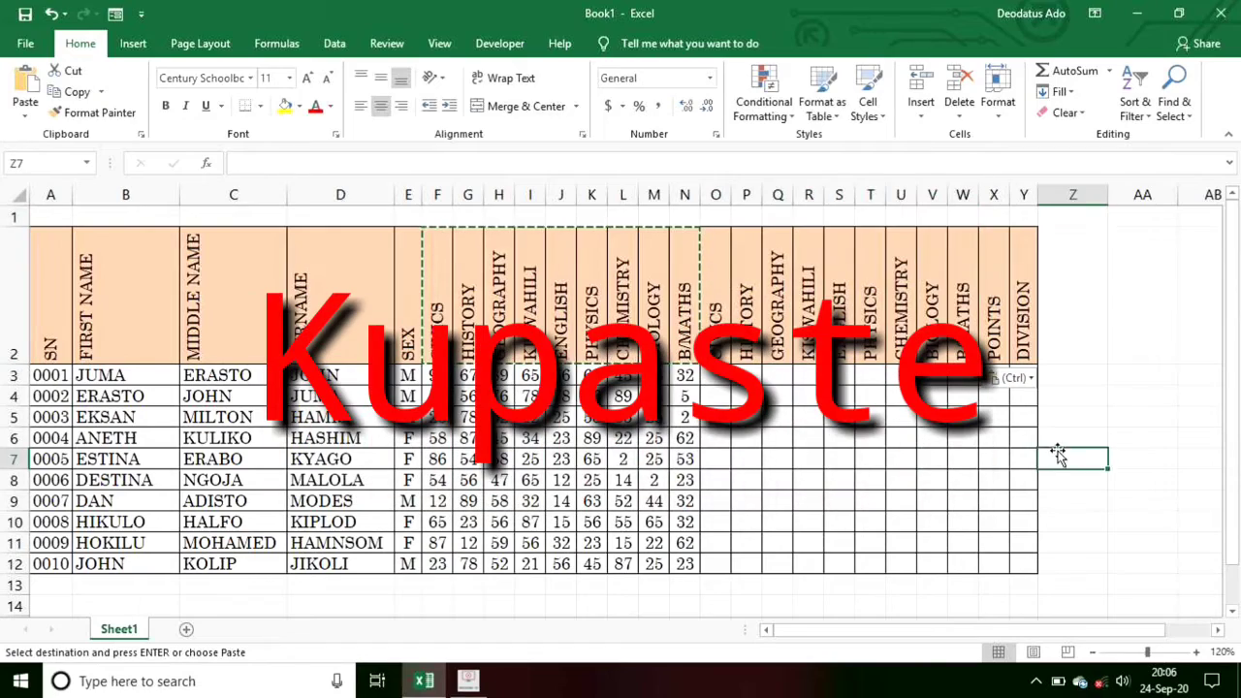
left_click(1061, 460)
key("F2")
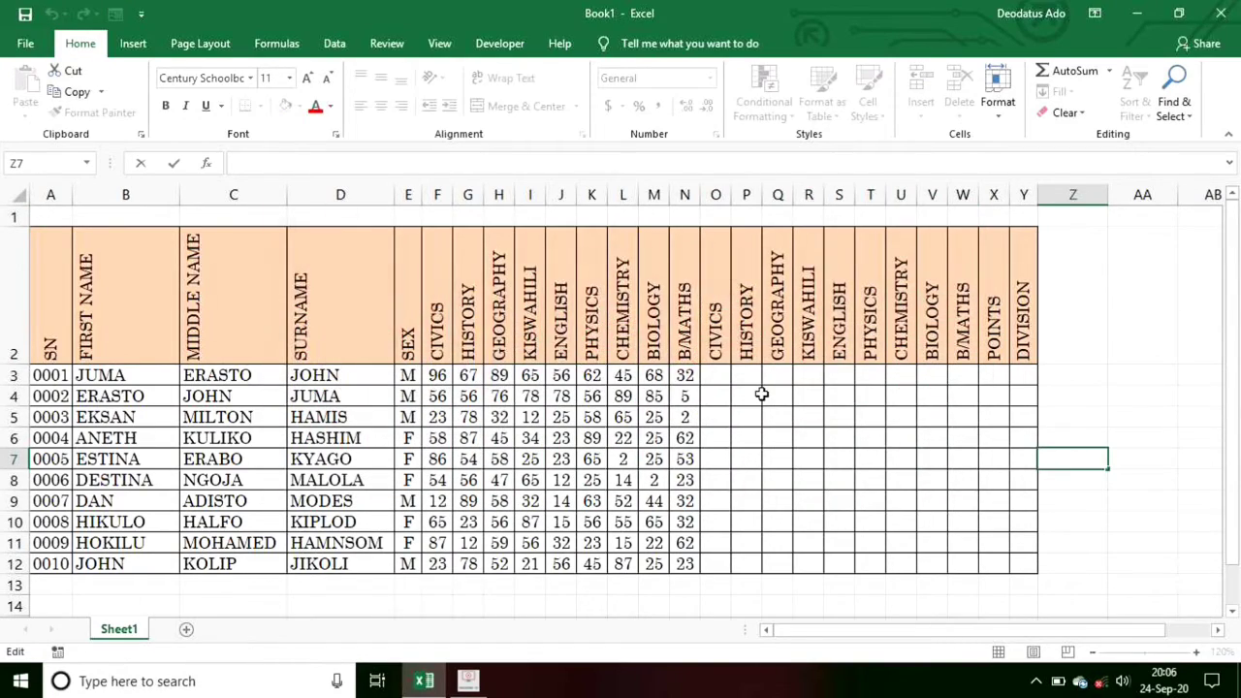
- Start an IF formula in O3, under the second CIVICS header, that returns 1 when F3>=75
left_click(713, 376)
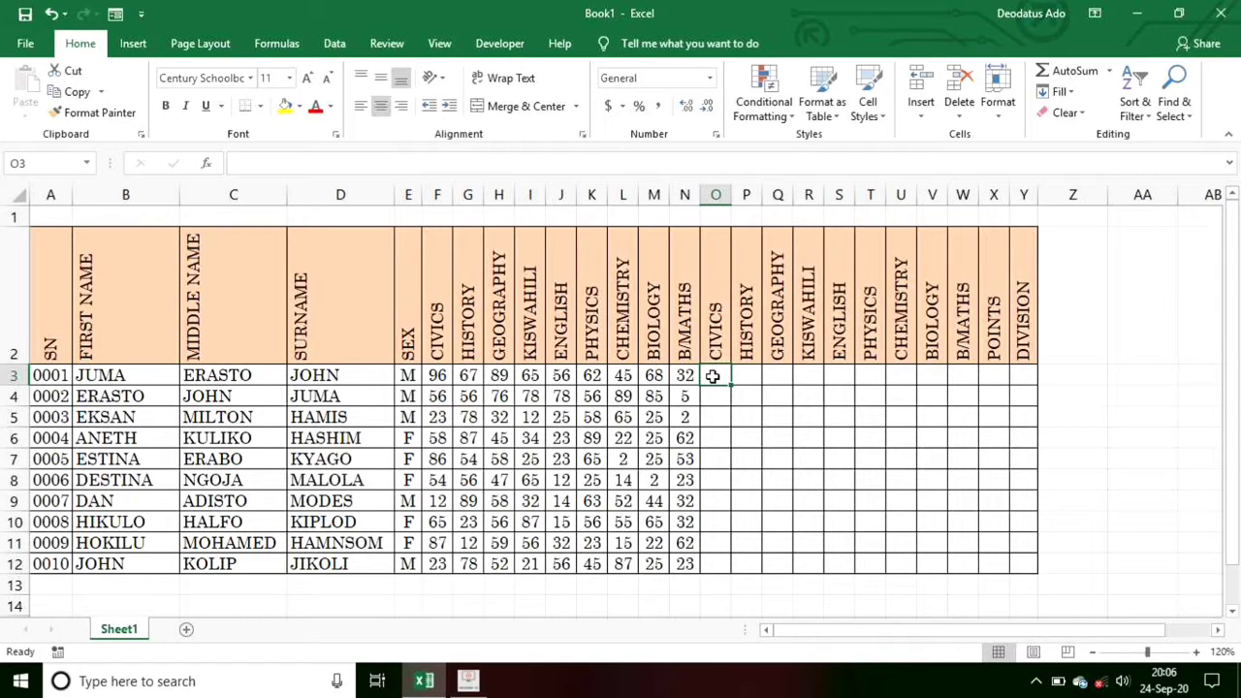
type("=")
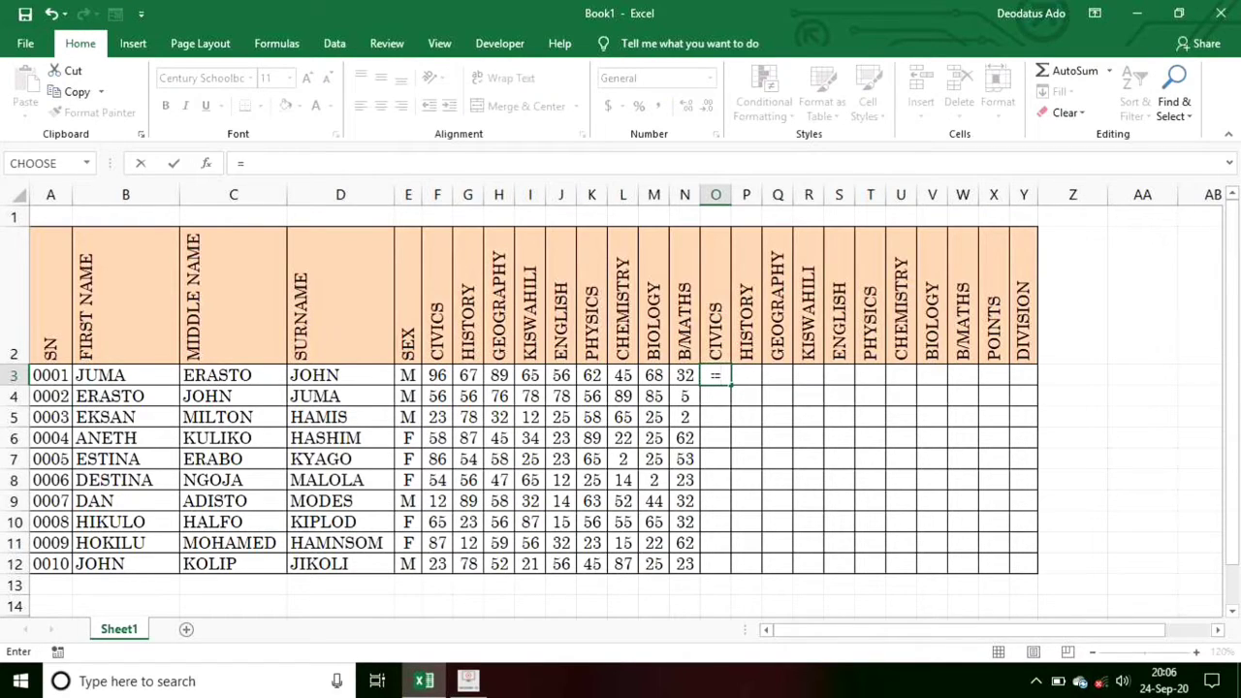
type("IF")
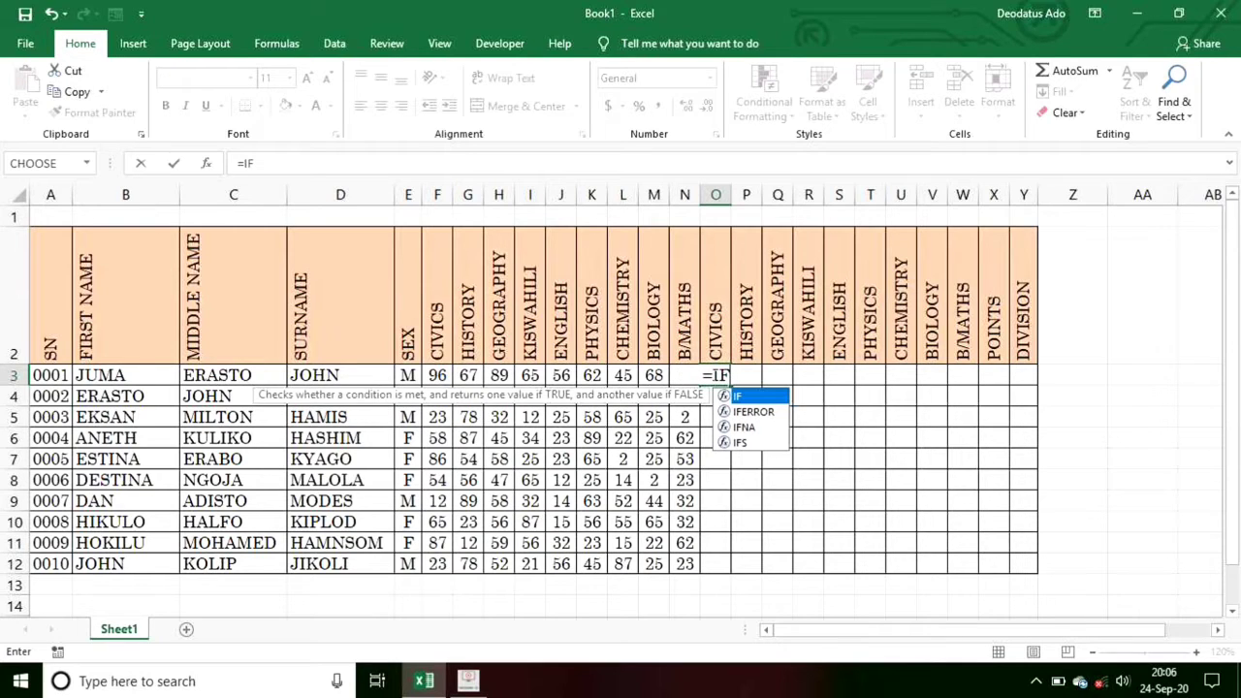
type("(")
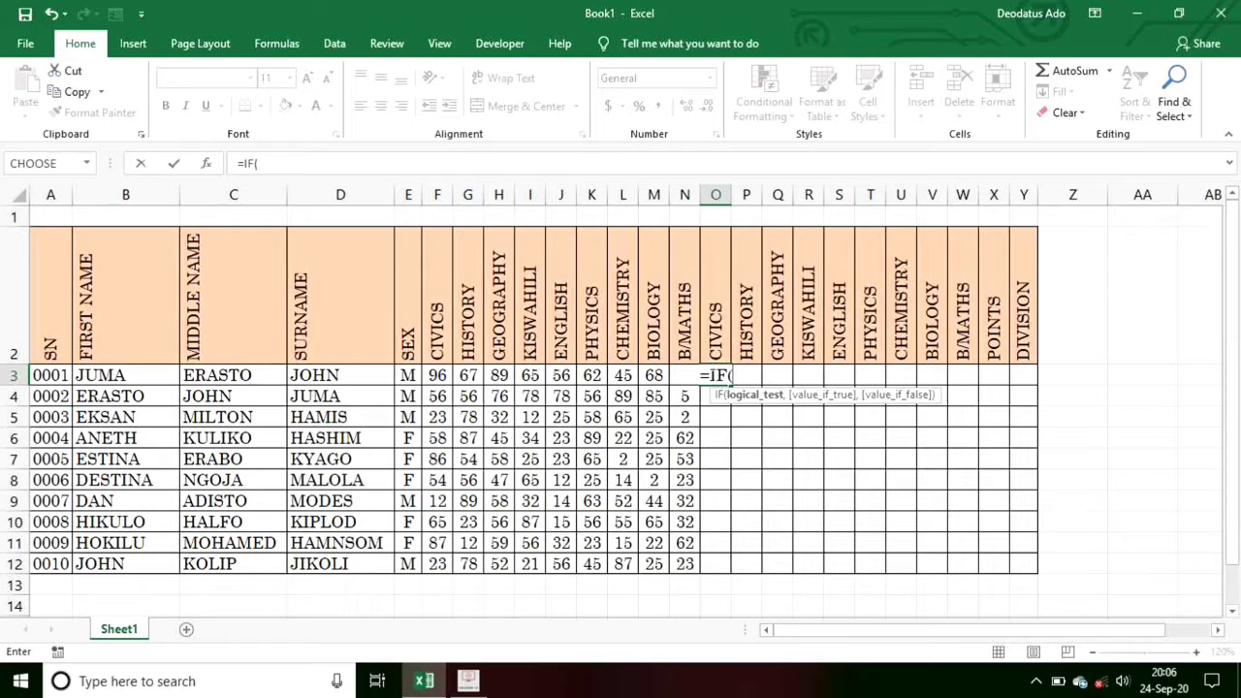
left_click(439, 375)
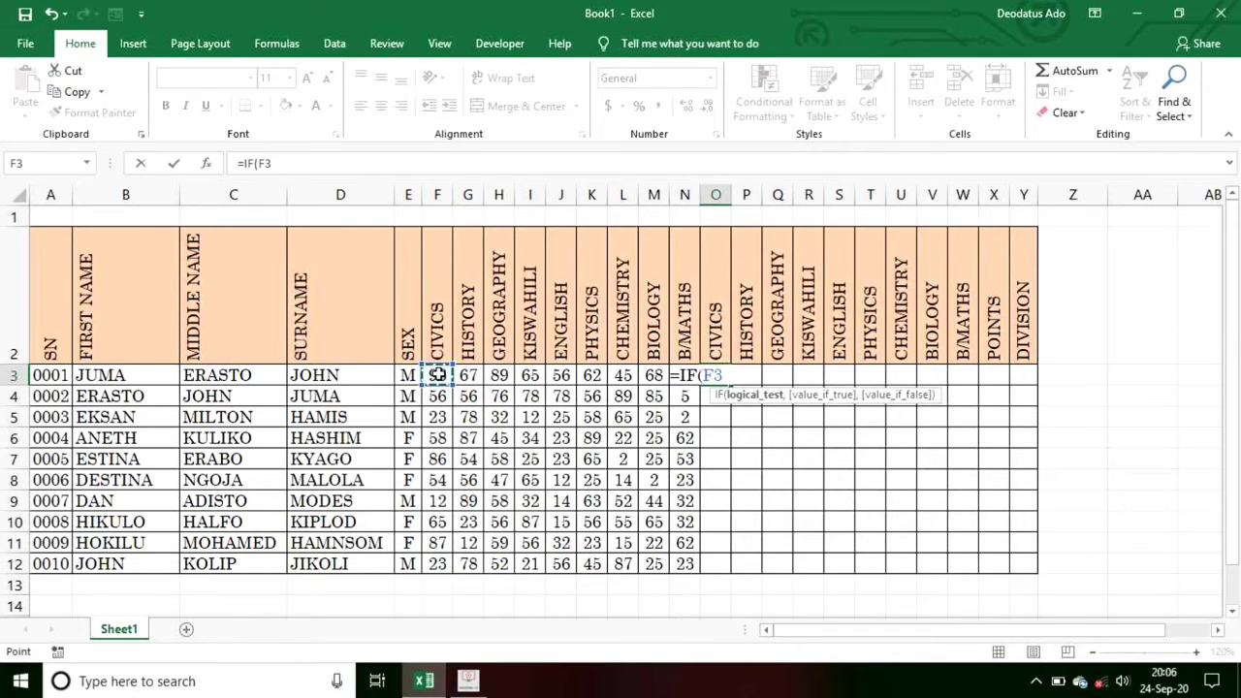
type(">")
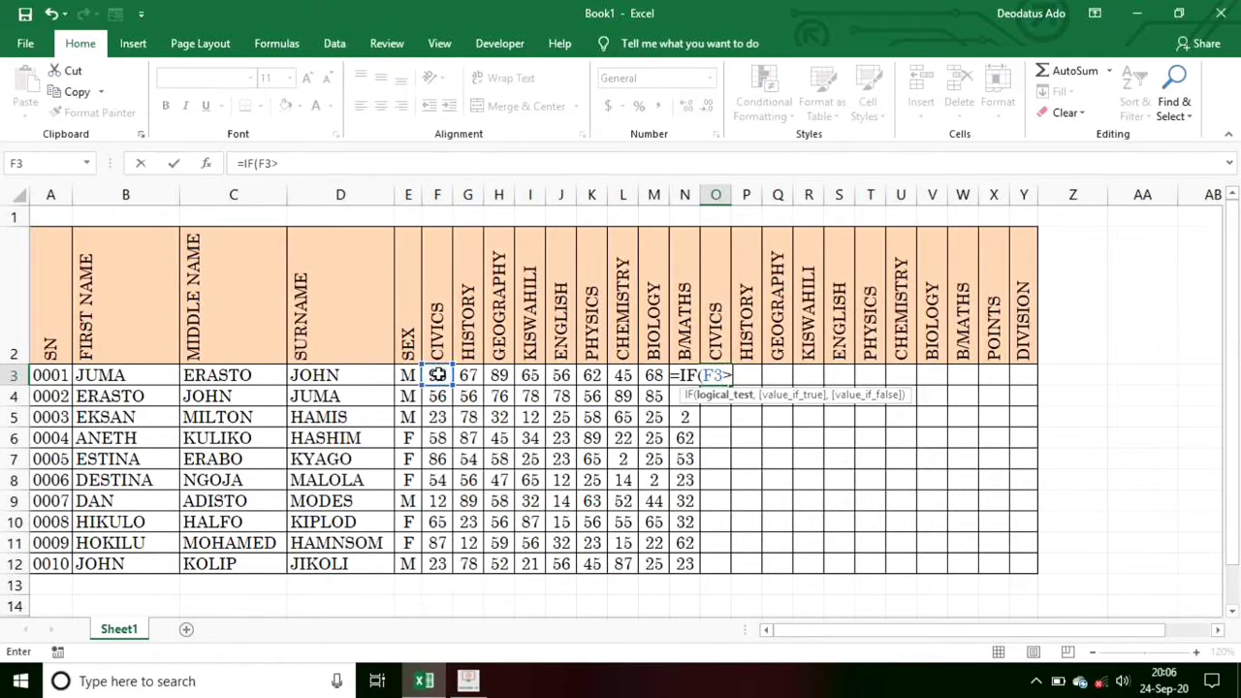
type("=75")
type(",")
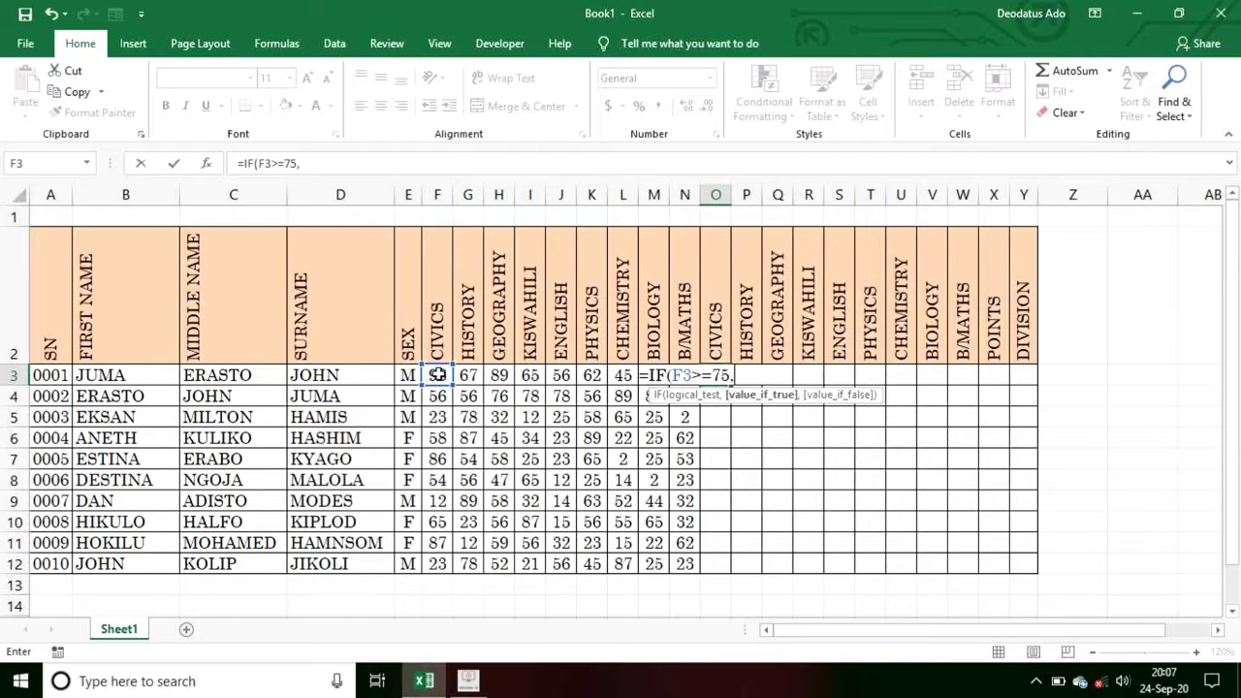
type("1")
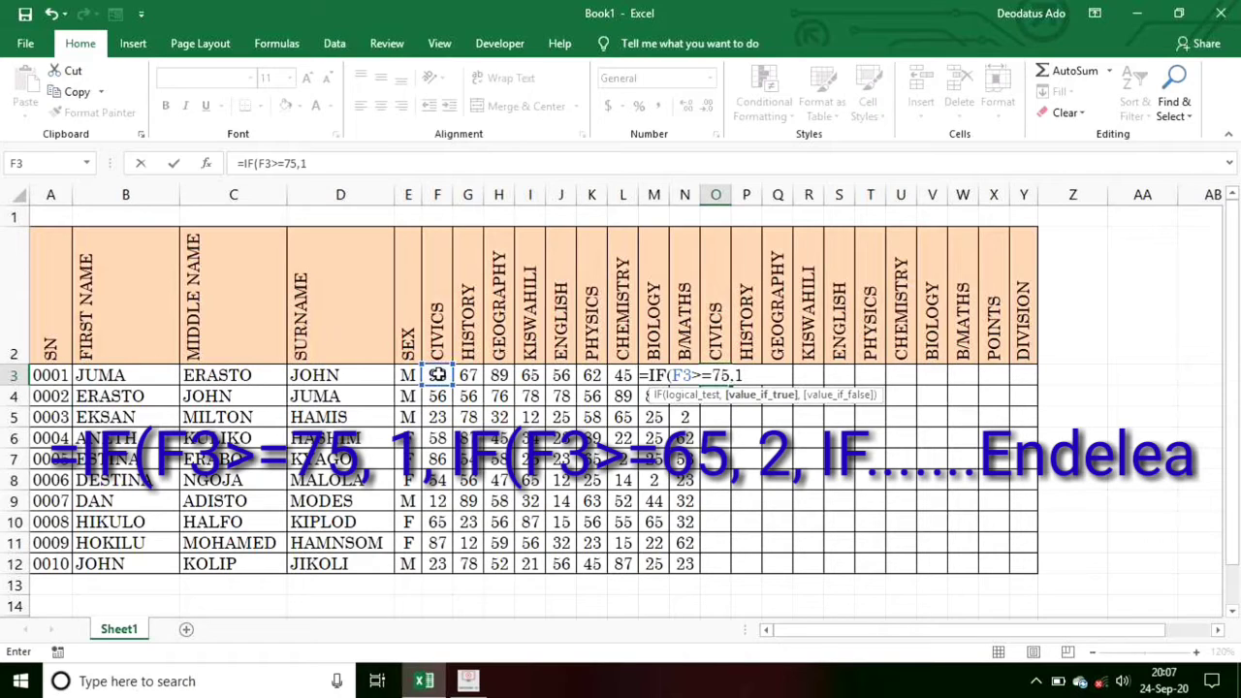
type(",")
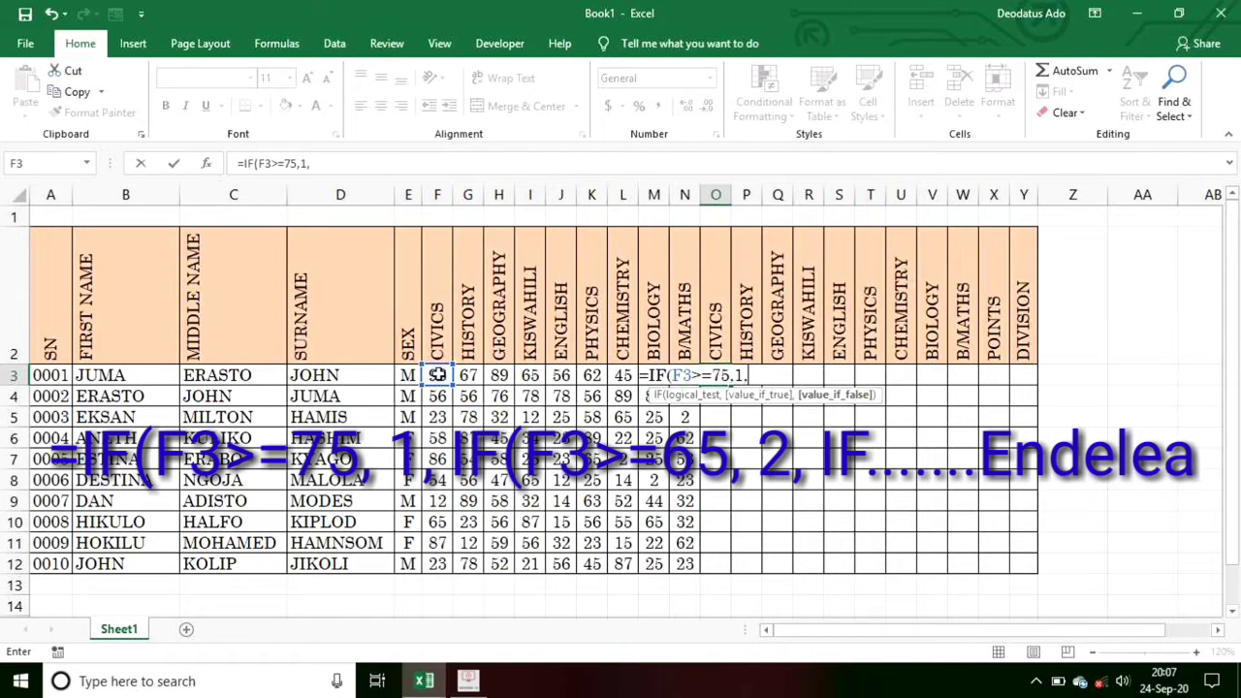
- Nest a second IF in the O3 formula that returns 2 when F3>=65
type("IF")
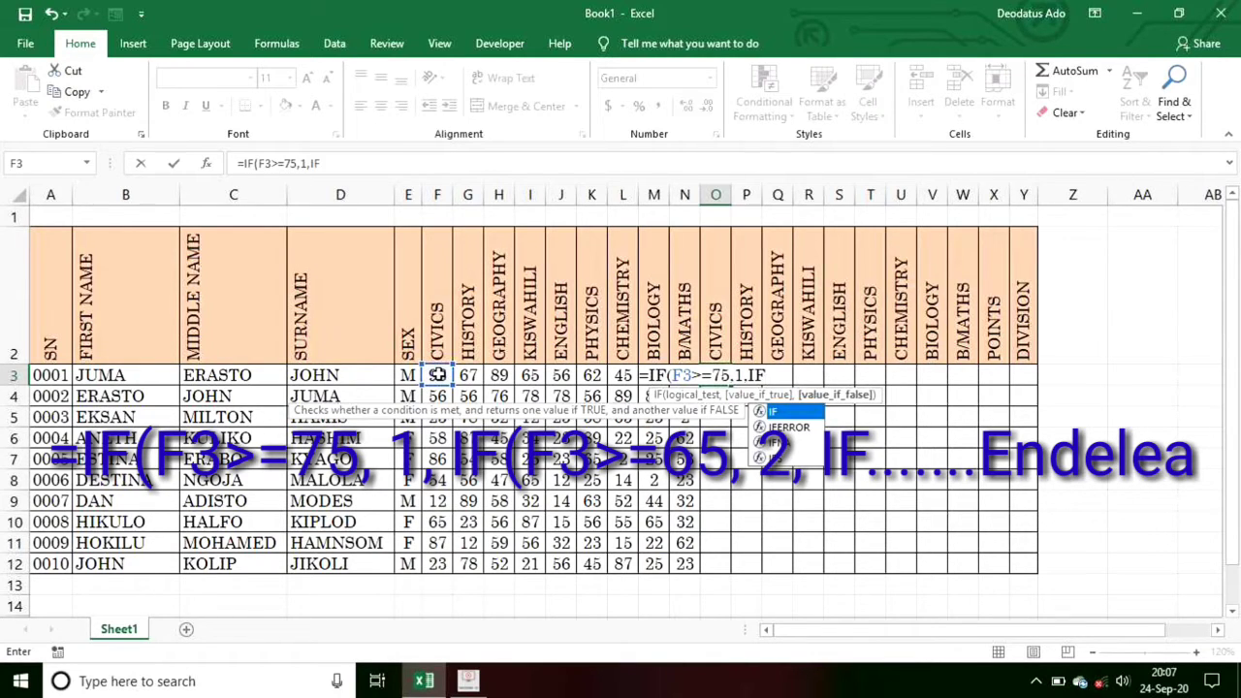
type("(")
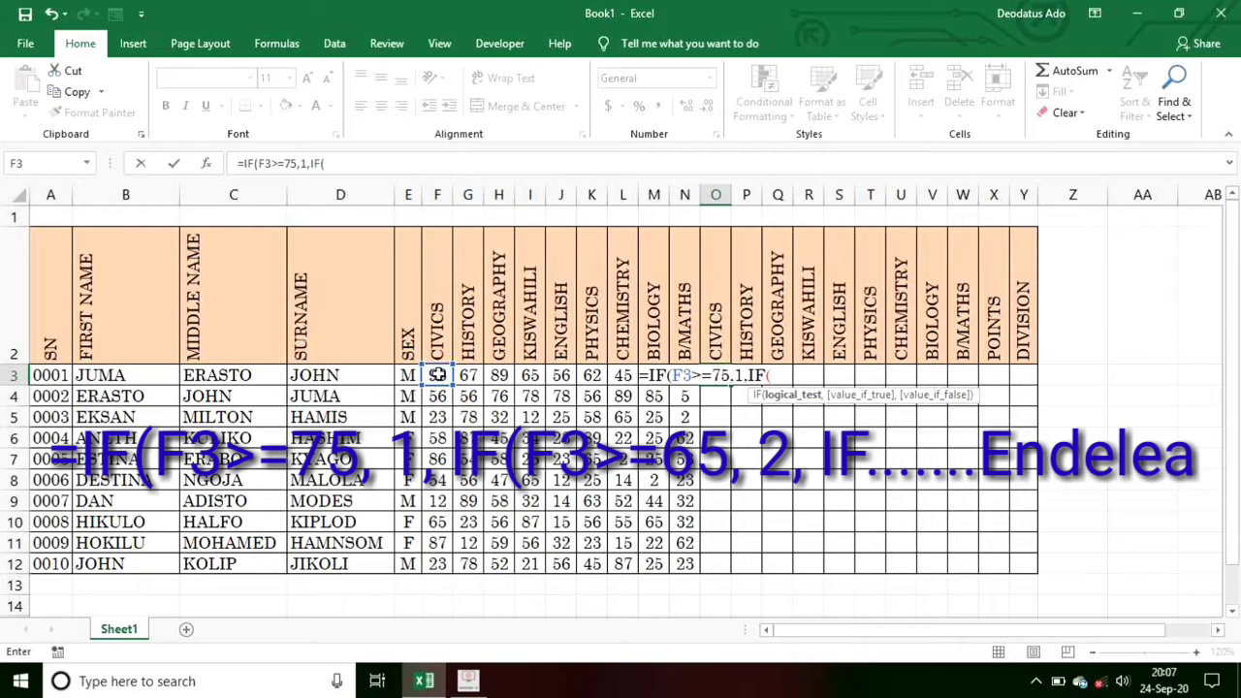
left_click(438, 375)
type(">=")
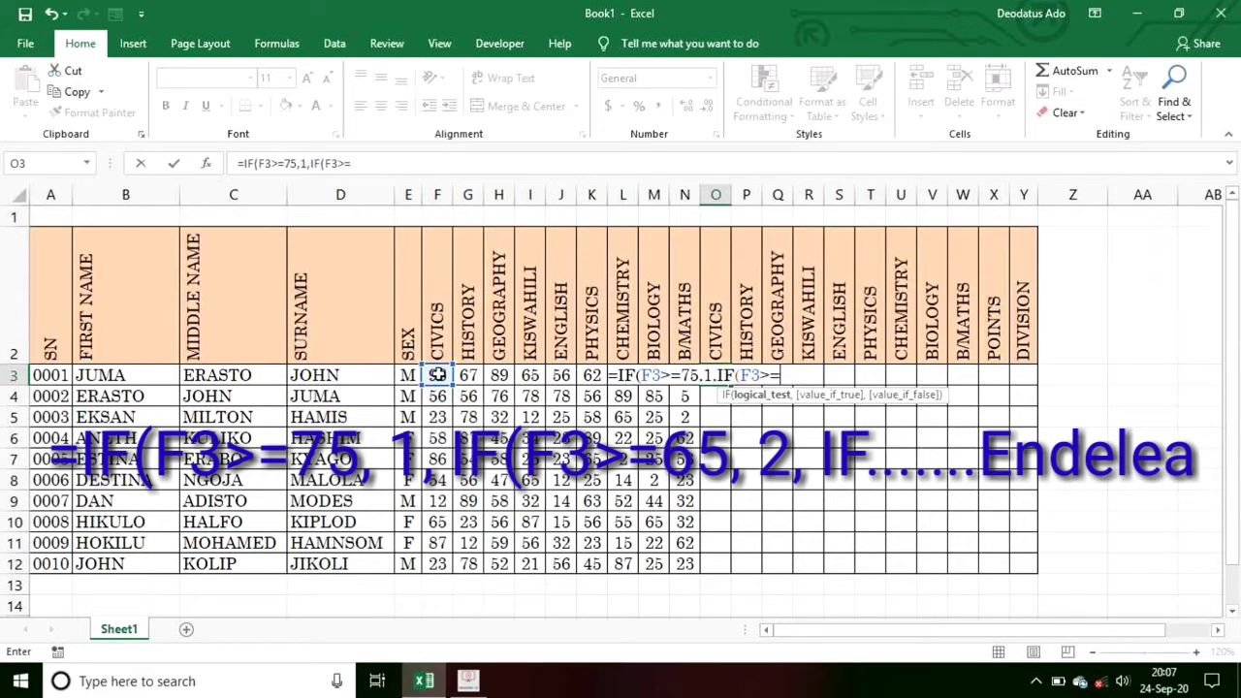
type("65,")
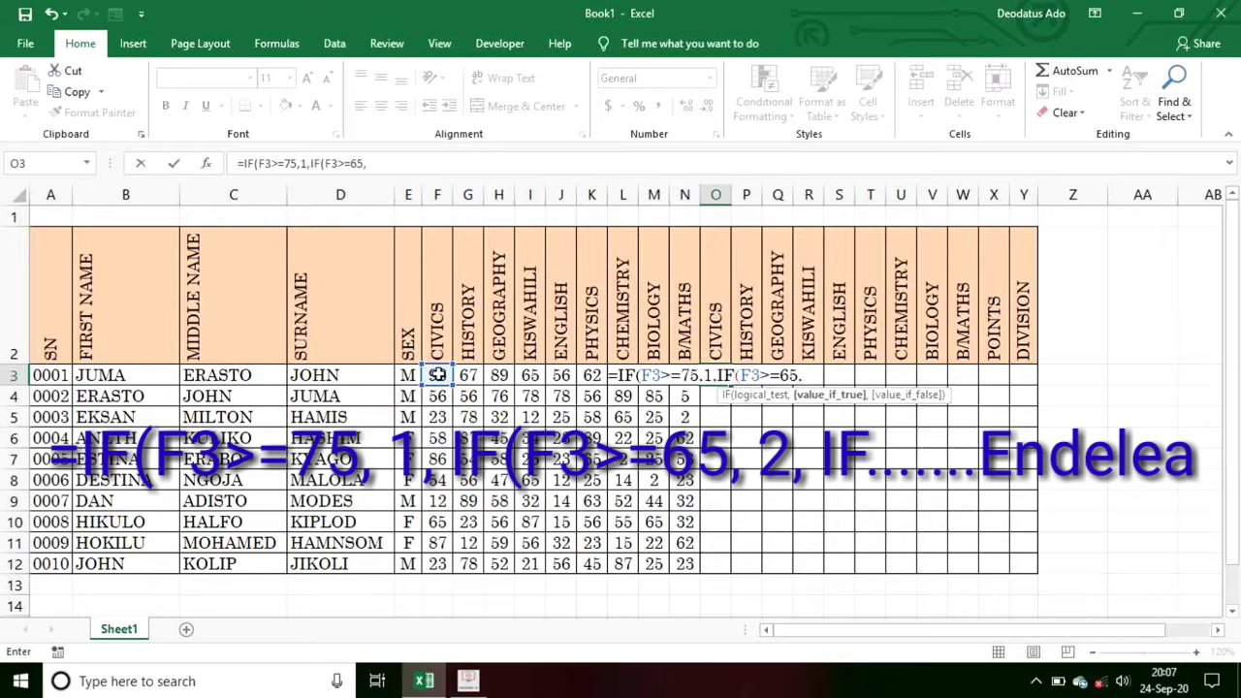
type("2")
type(",")
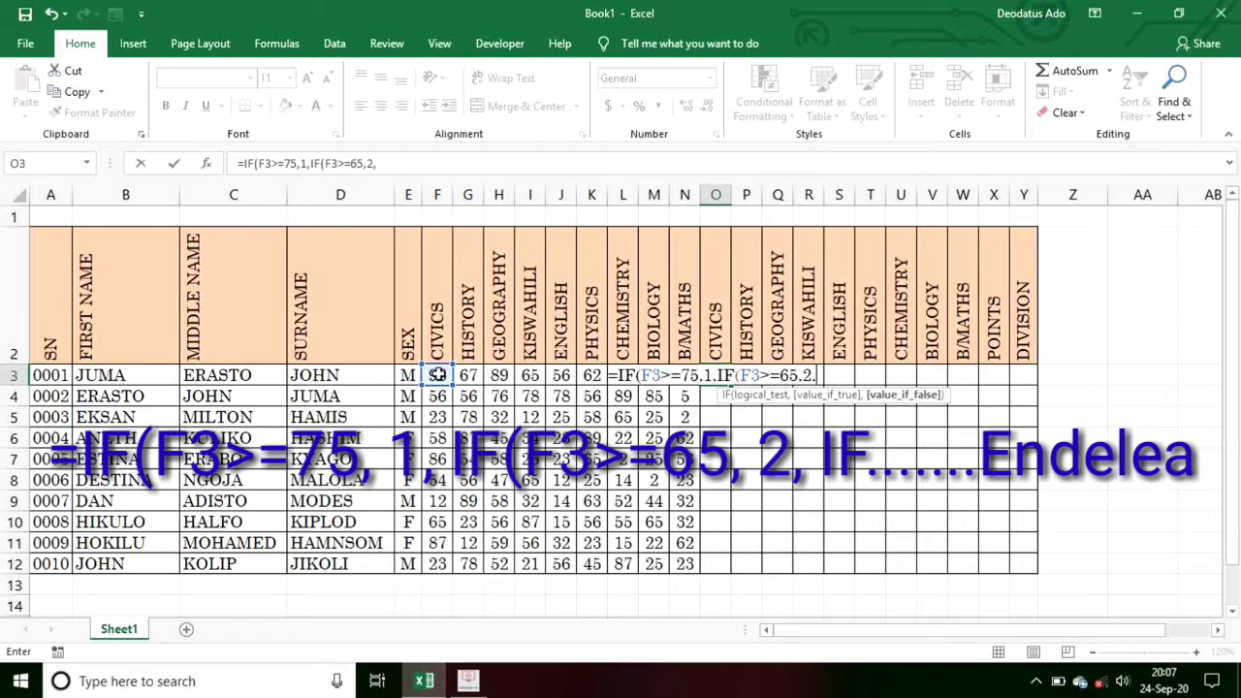
- Nest a third IF in the O3 formula that returns 3 when F3>=45
type("IF")
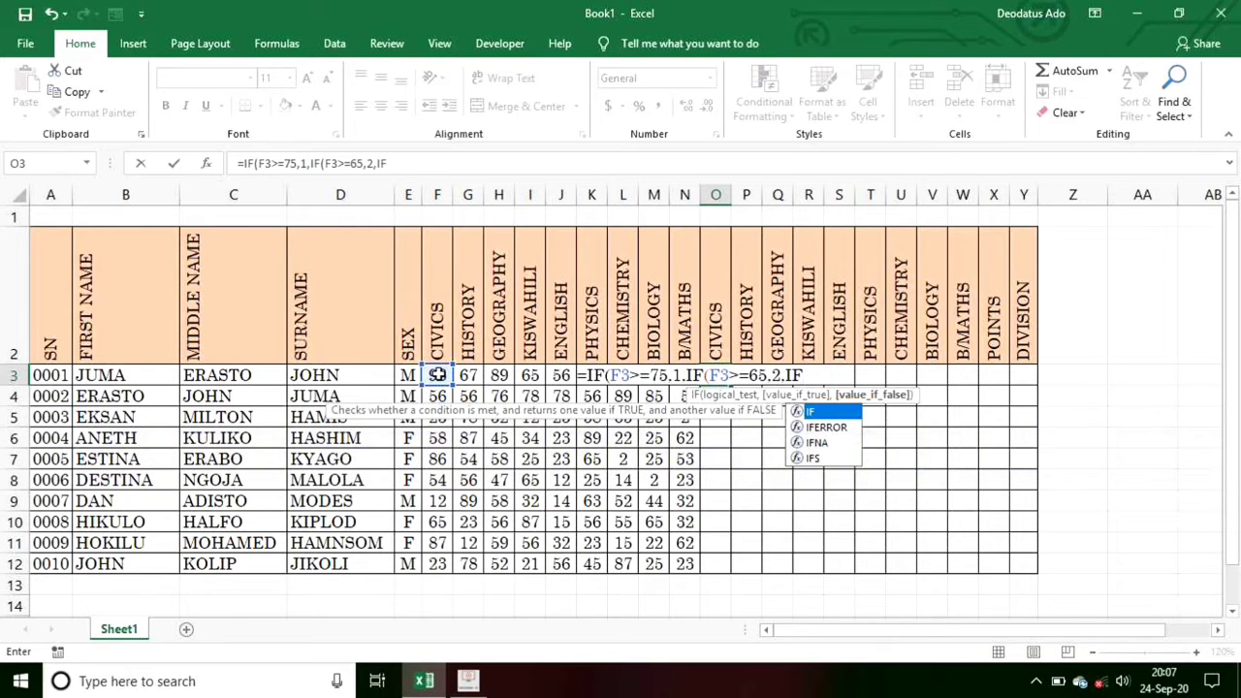
type("(")
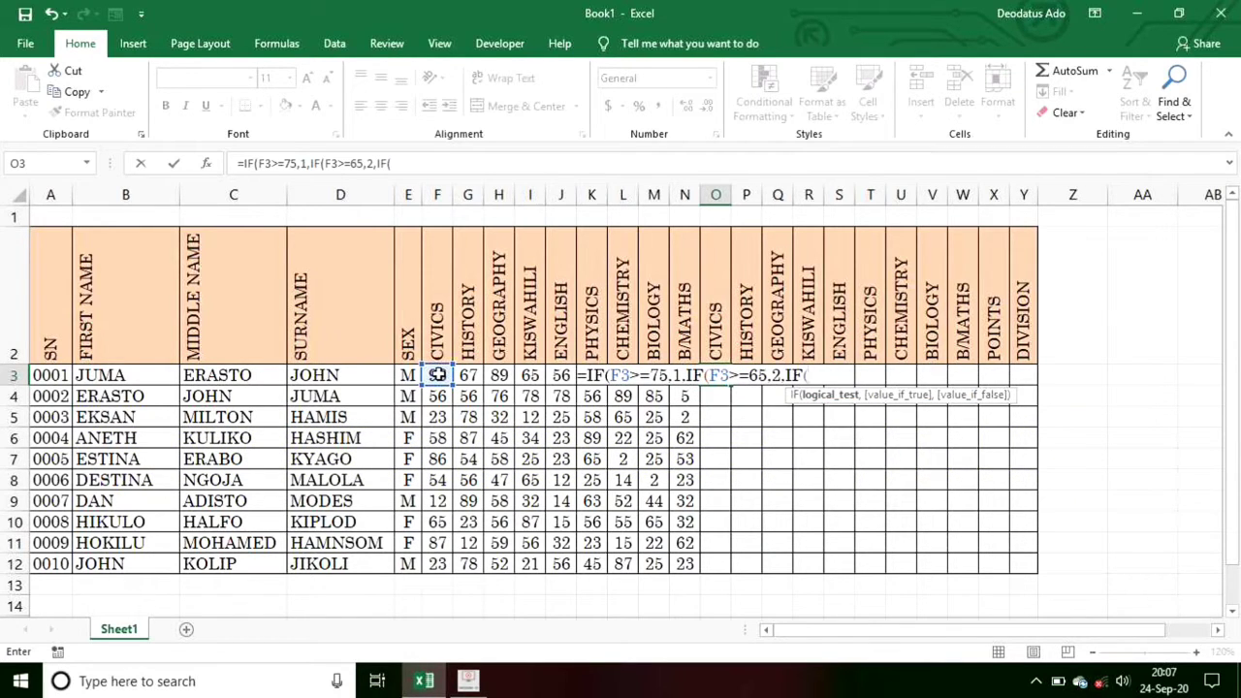
left_click(437, 374)
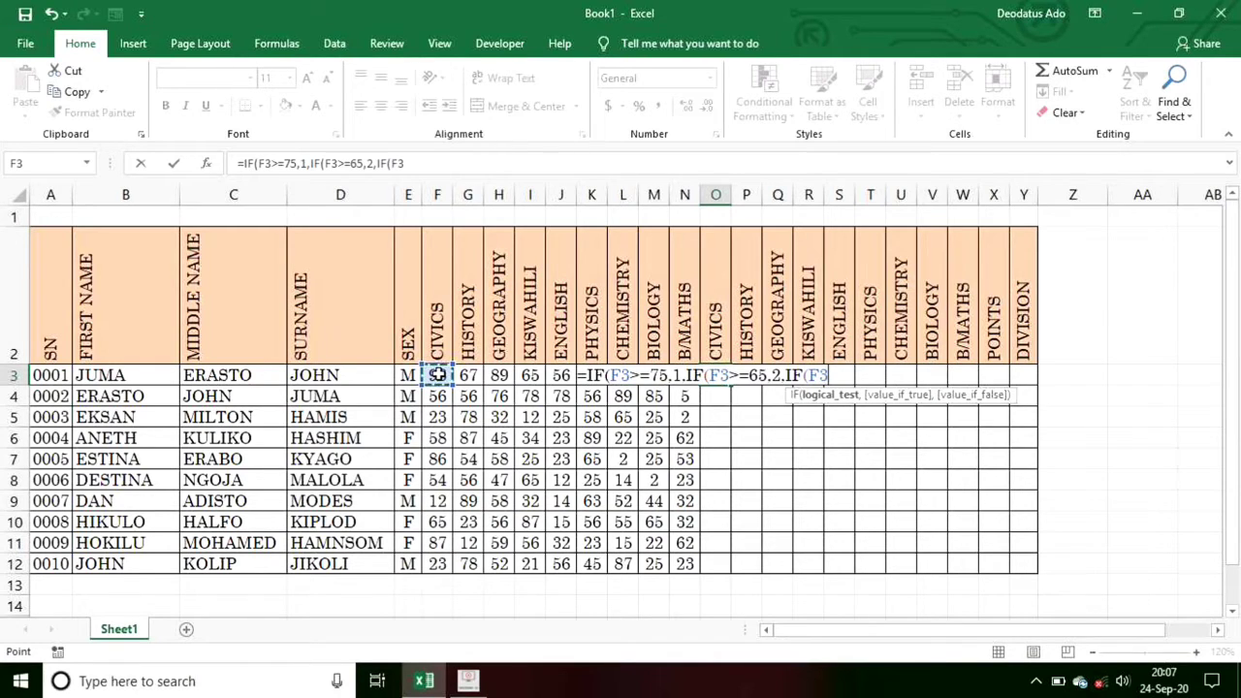
type(">=45")
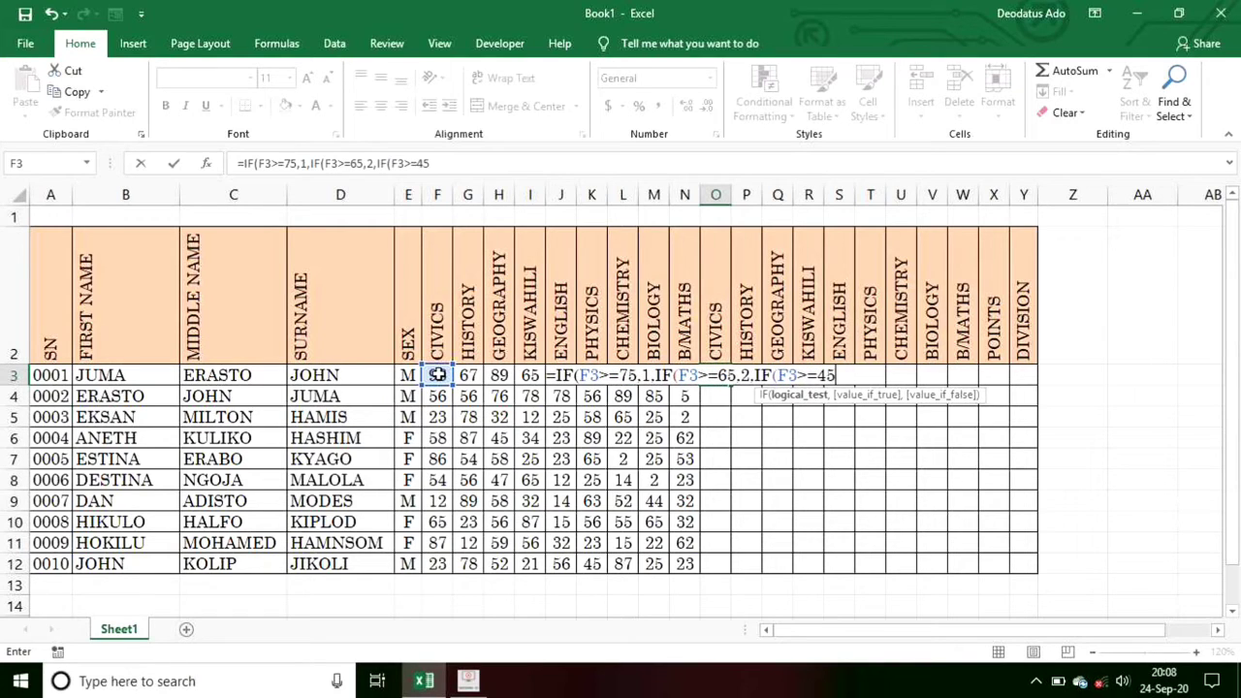
type(",")
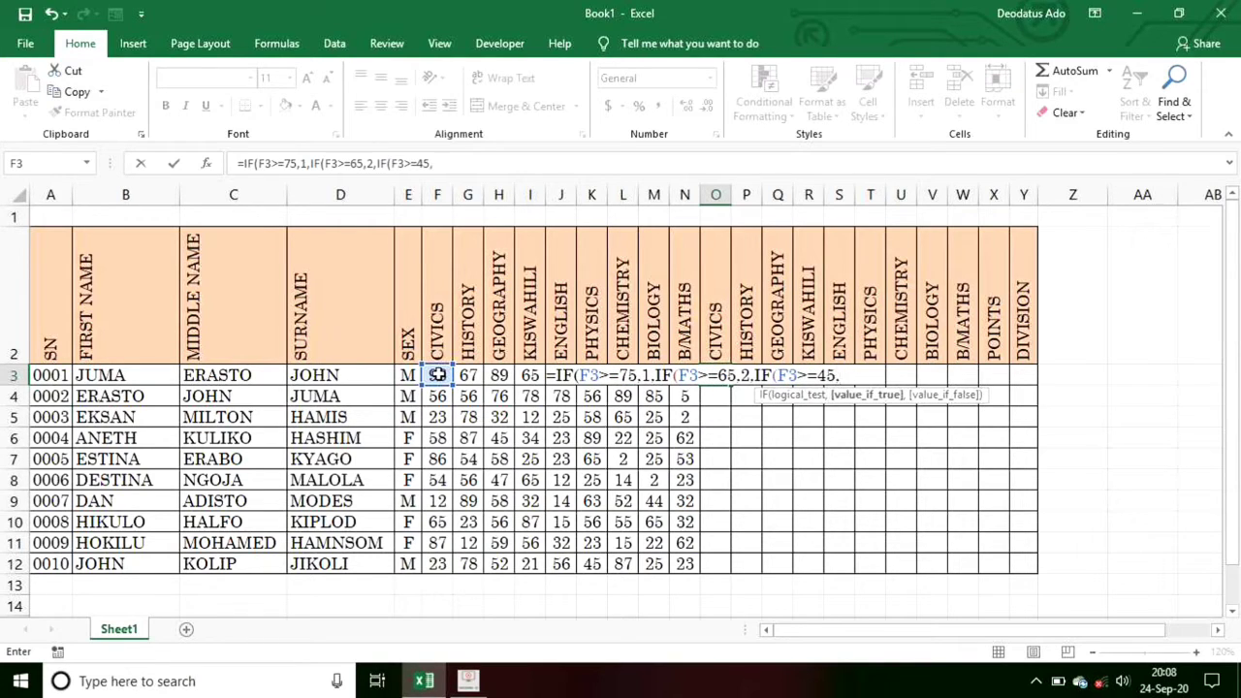
type("3,")
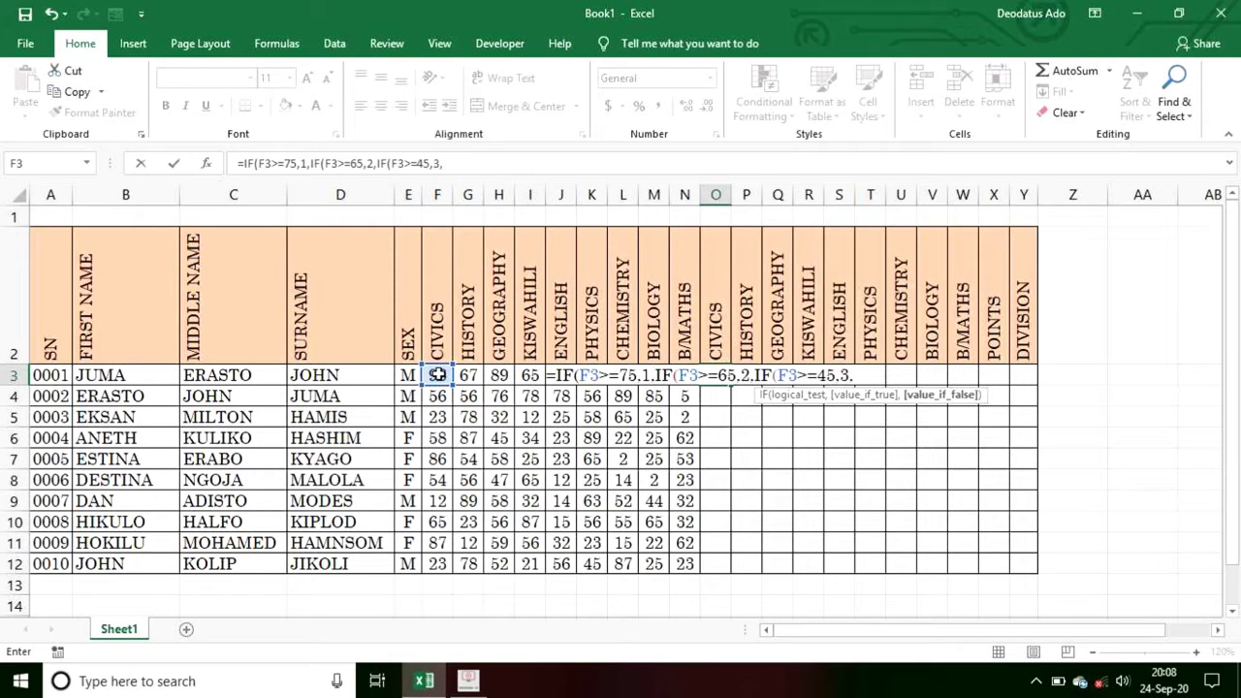
- Nest a fourth IF in the O3 formula that returns 4 when F3>=30
type("IF")
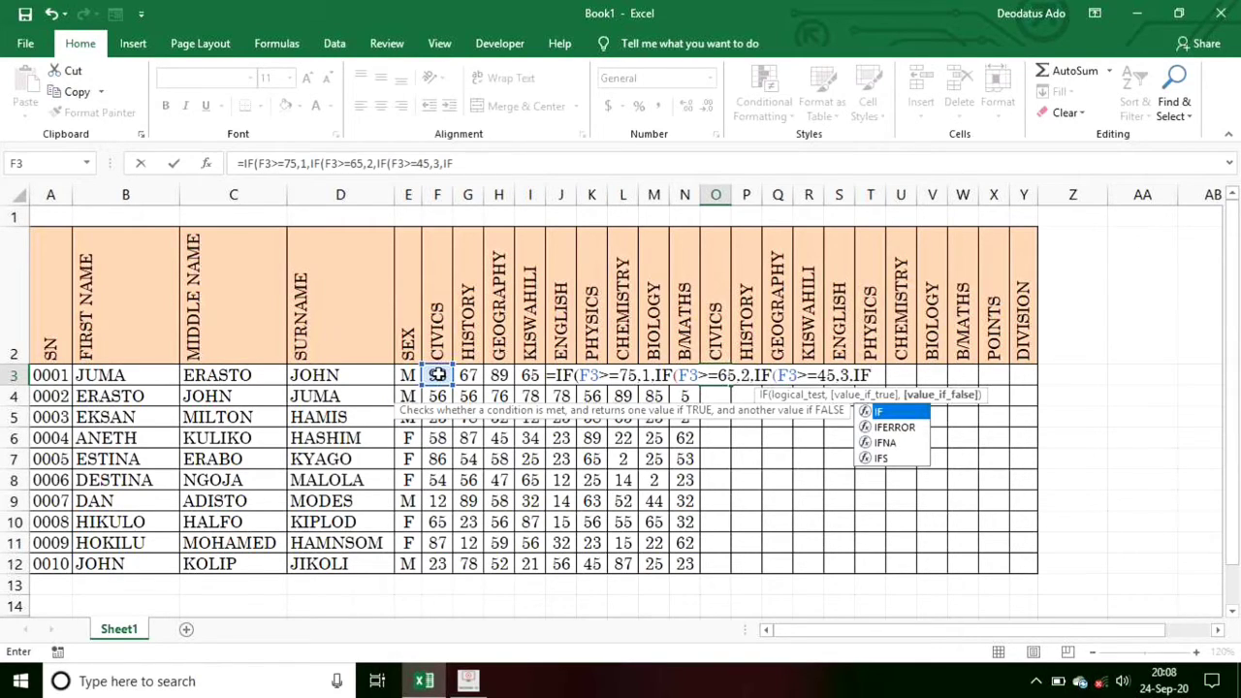
type("(")
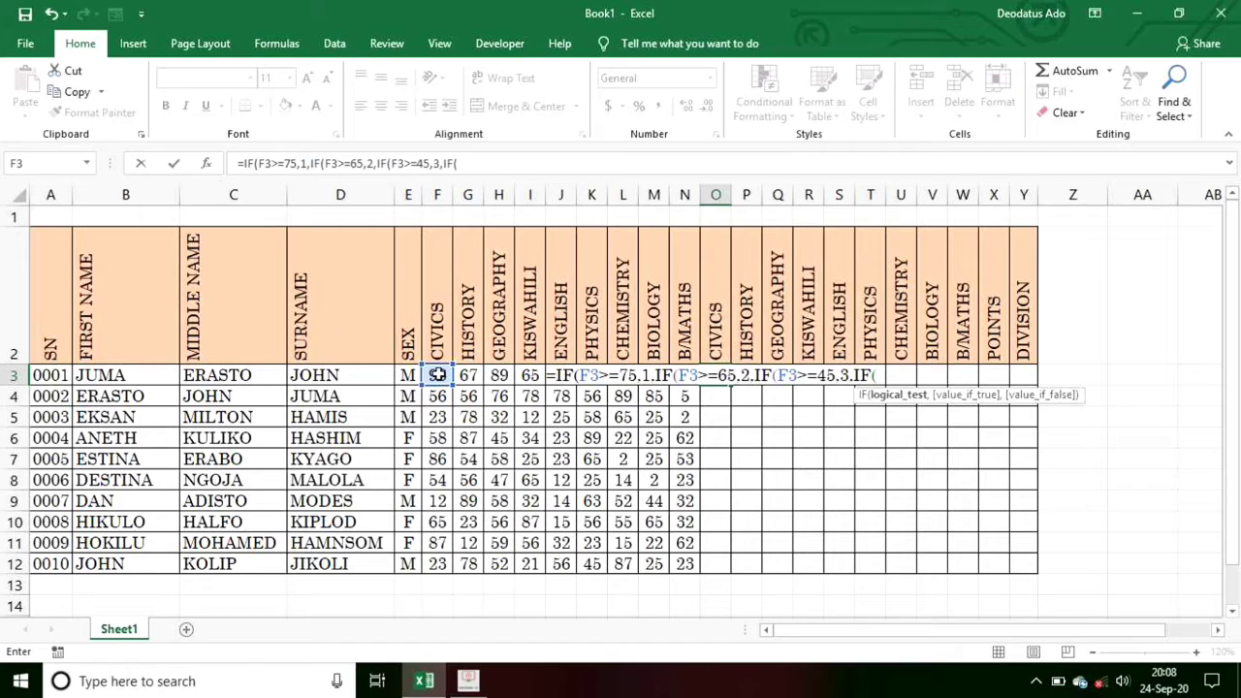
left_click(438, 374)
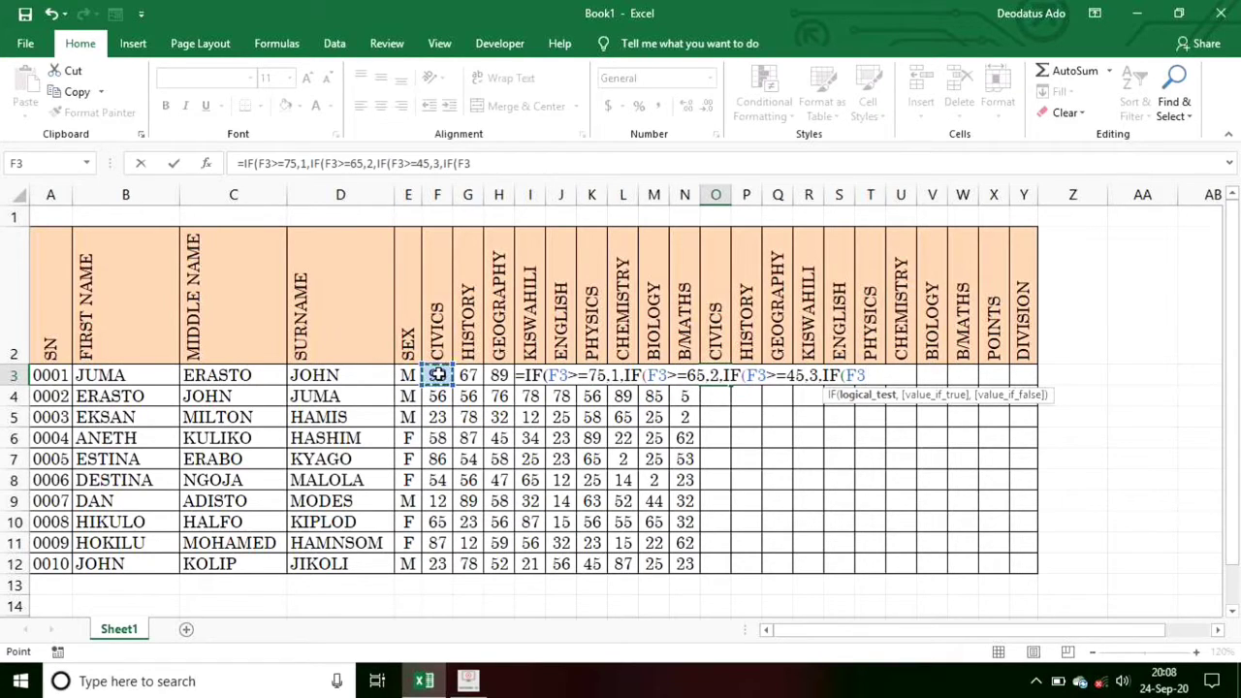
type(">=30")
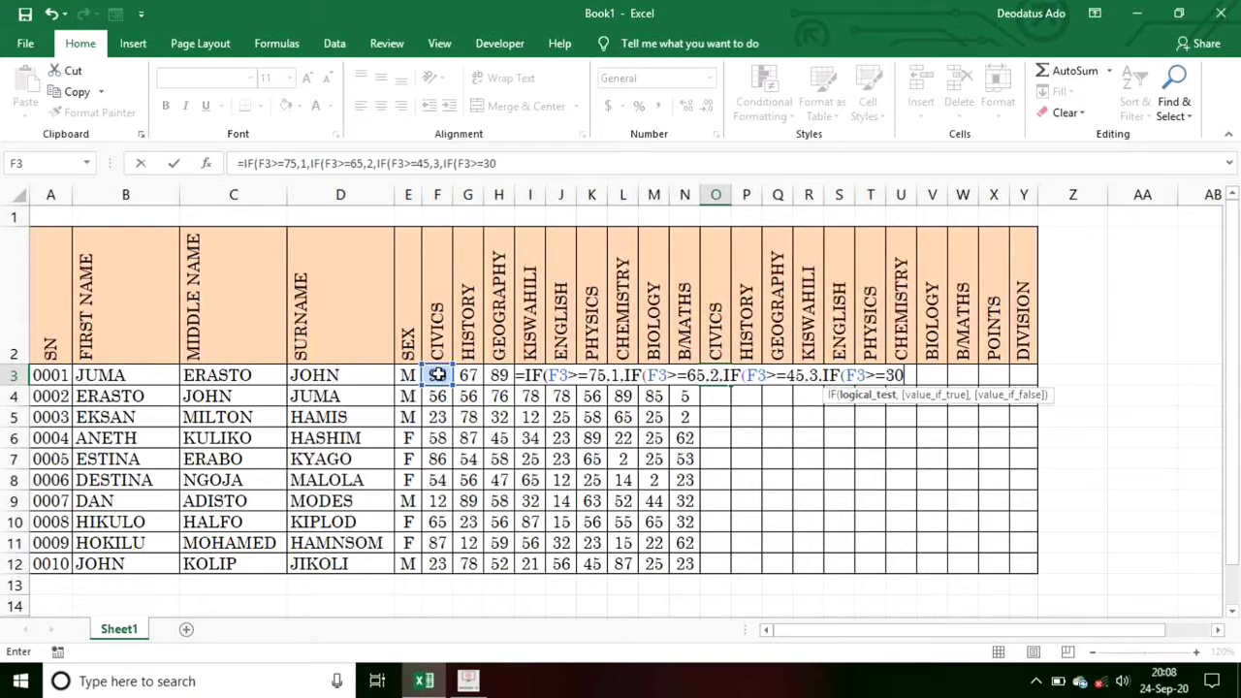
type(",4")
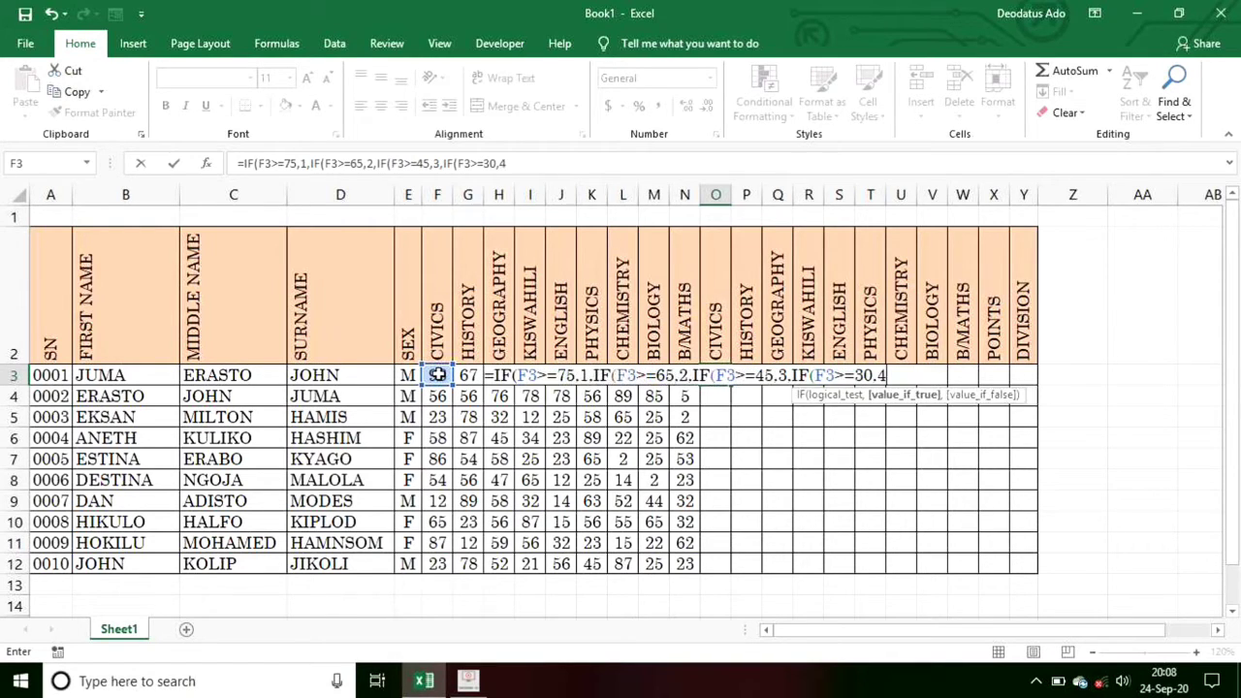
type(",")
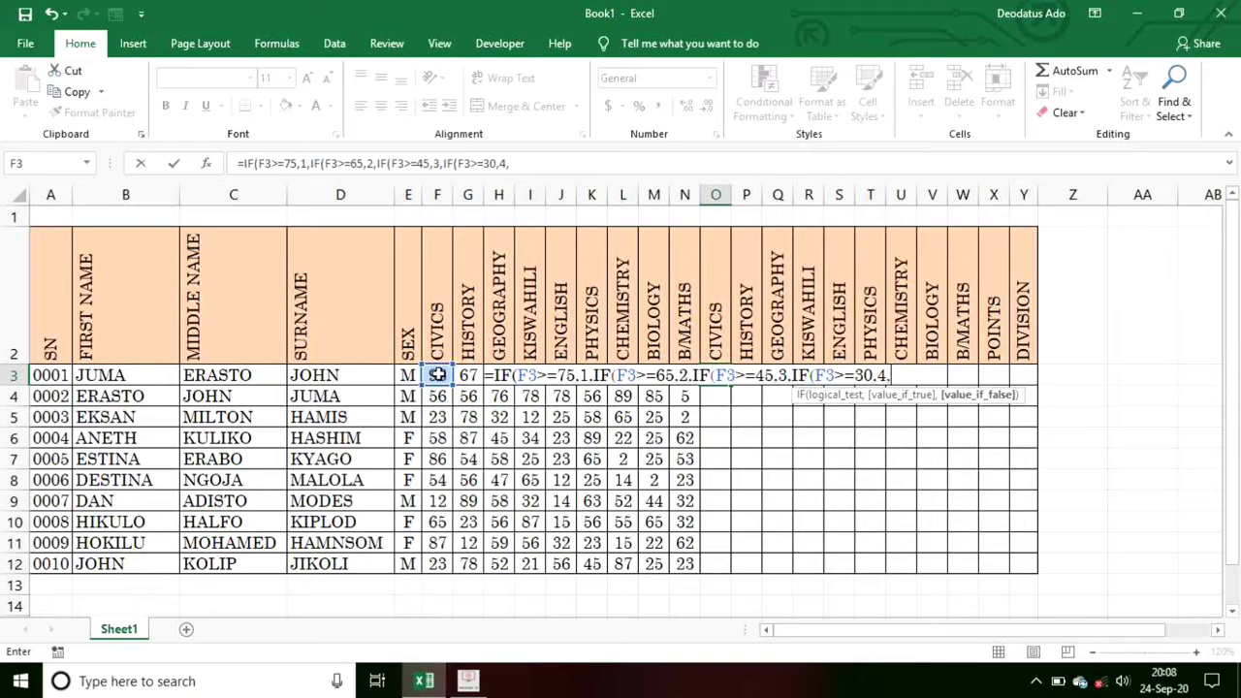
- Complete the O3 formula with 5 as the fallback value, close all four nested IFs and enter it
type("5")
type(")))")
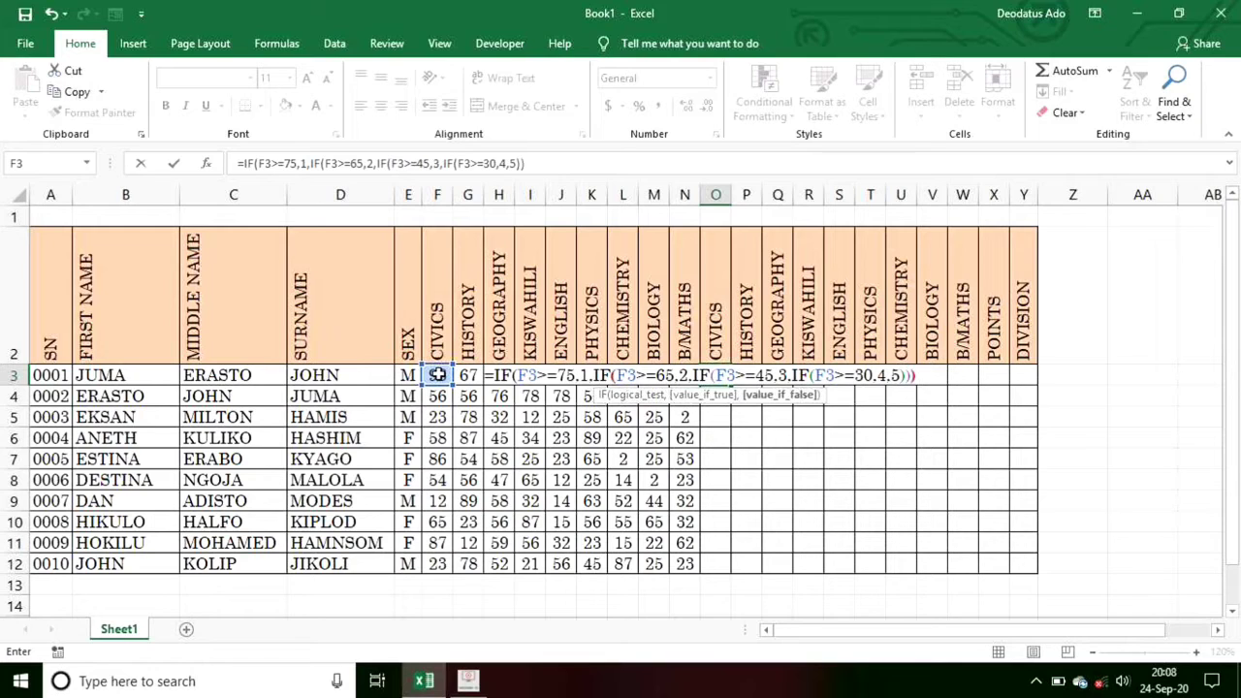
type(")")
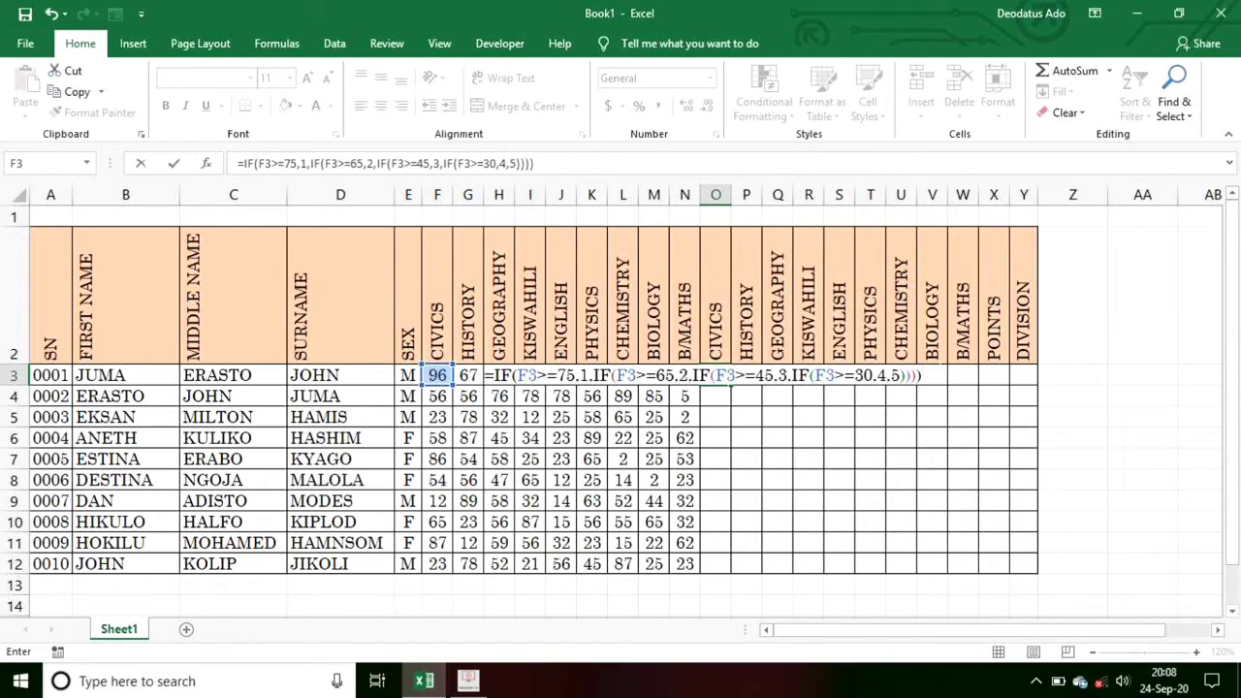
key("Return")
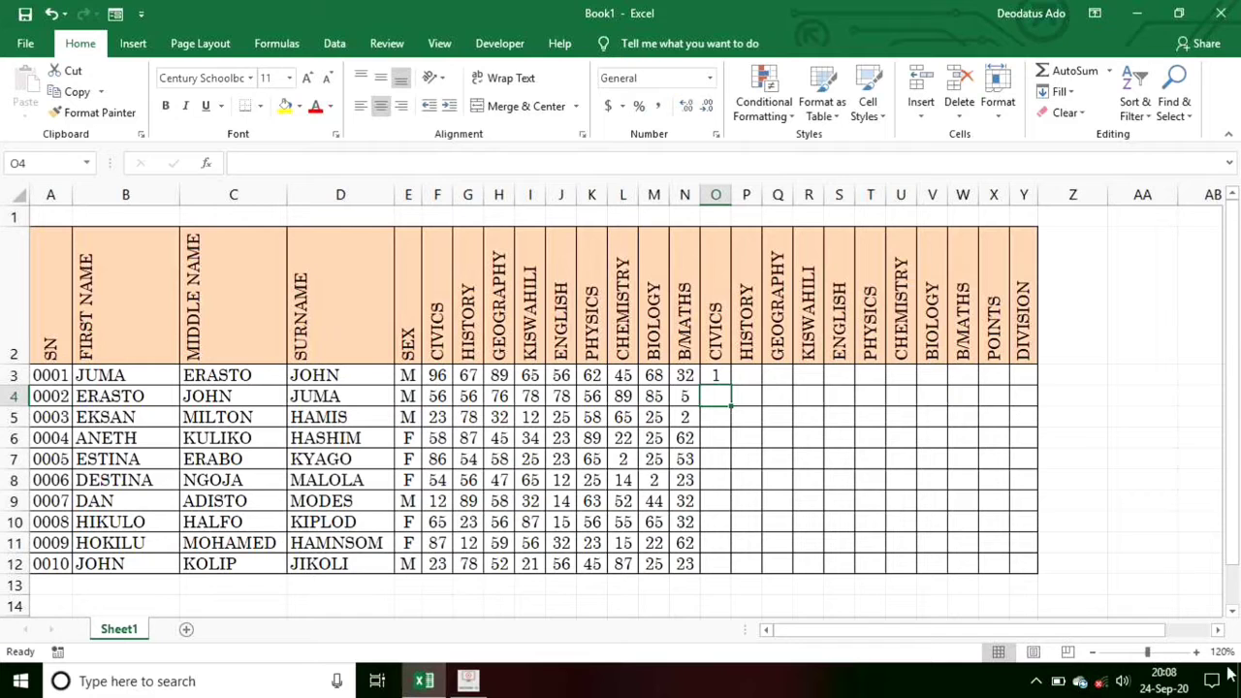
- Fill the O3 grade point formula across row 3 through the second B/MATHS column, W3
left_click(1196, 652)
left_click(1196, 652)
left_click(1197, 651)
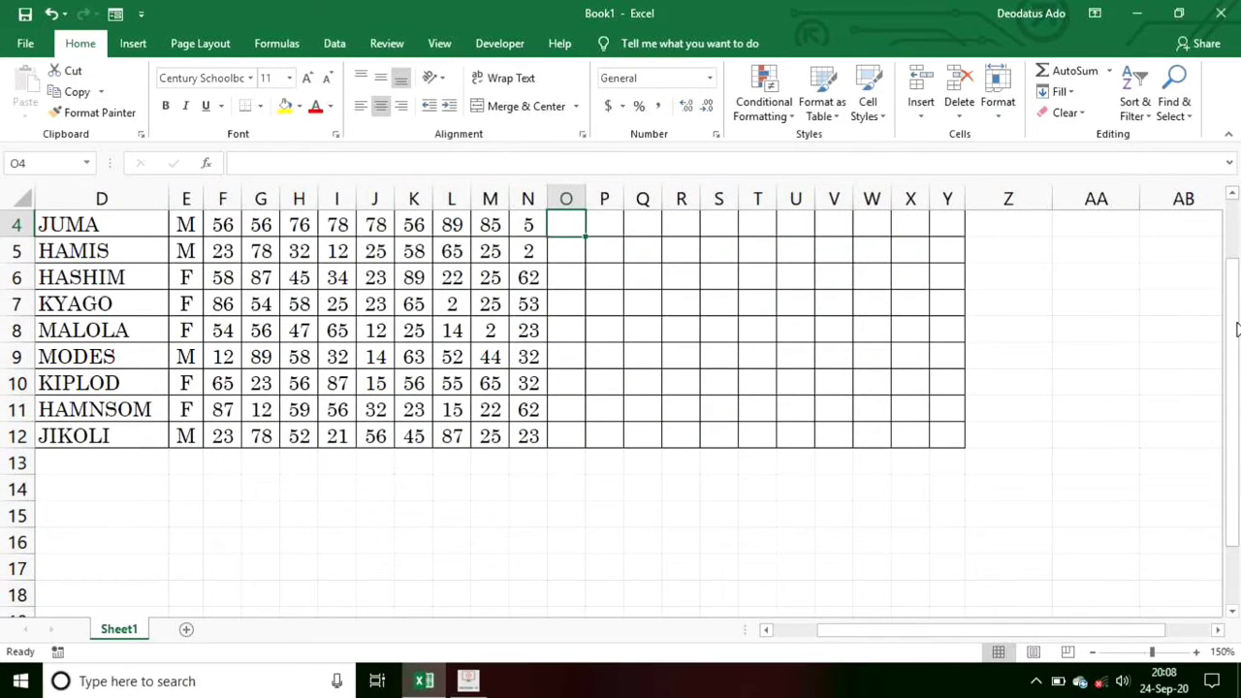
left_click_drag(1236, 330, 1228, 281)
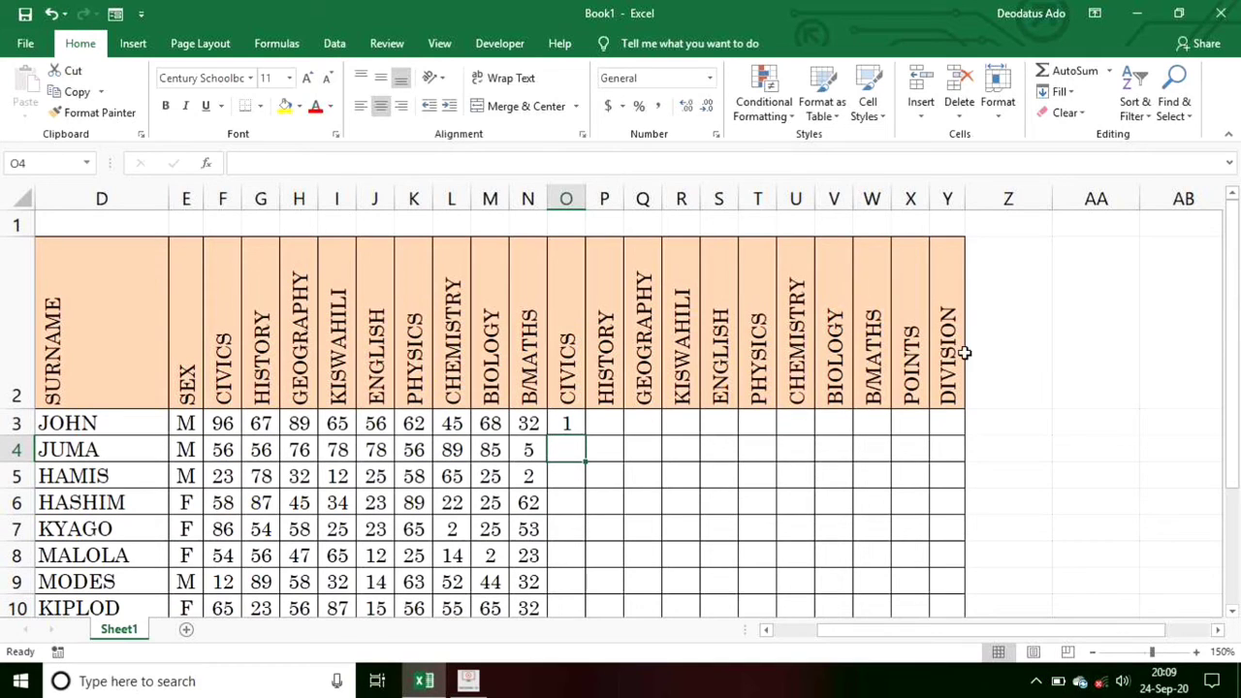
left_click(563, 422)
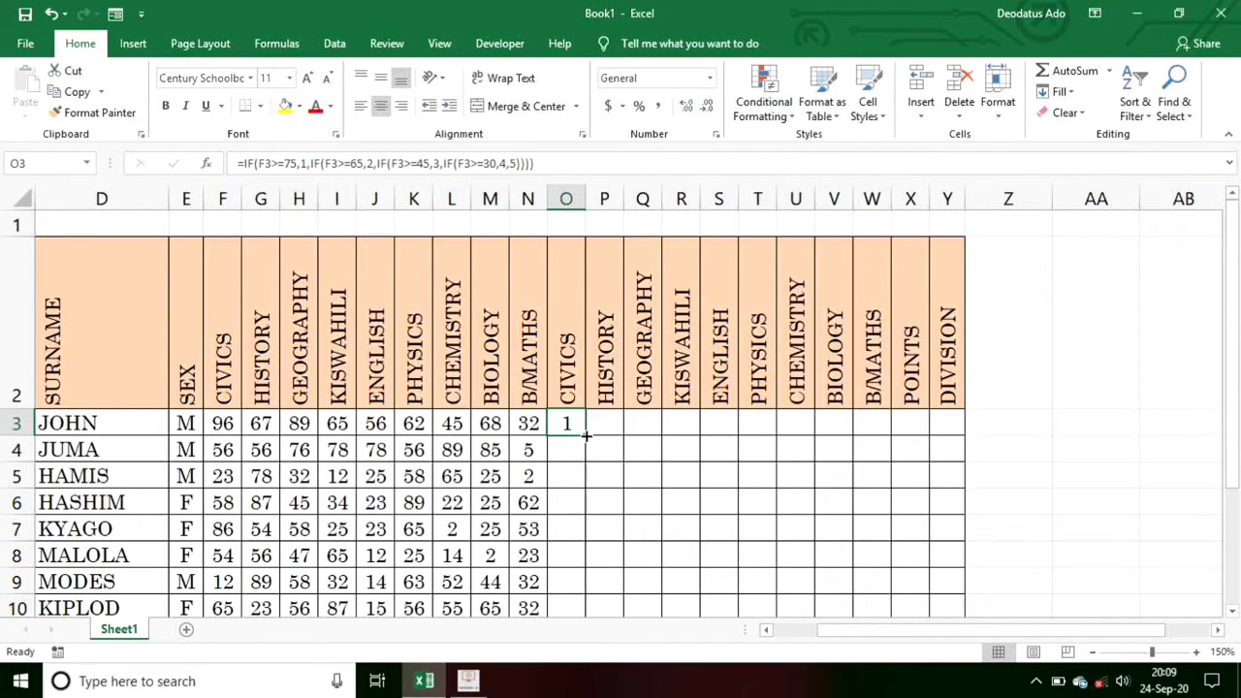
left_click_drag(585, 437, 875, 427)
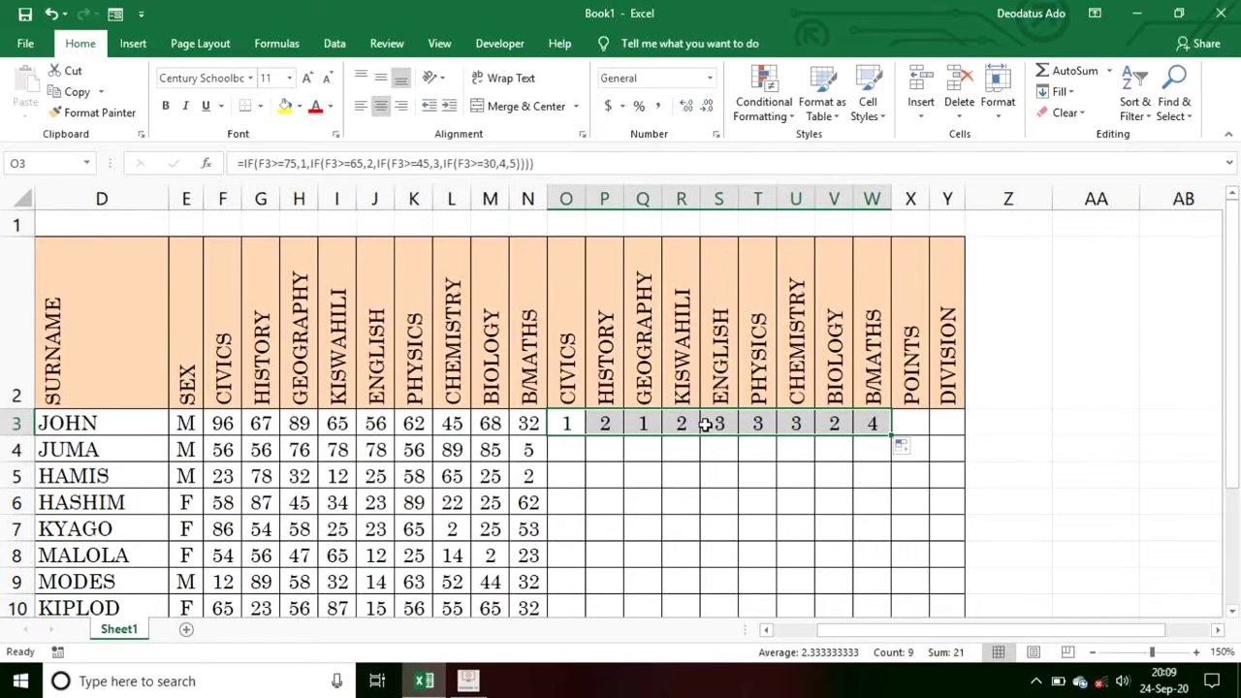
- Fill the row 3 grade point formulas in O3:W3 down to row 12 for all students
left_click(607, 443)
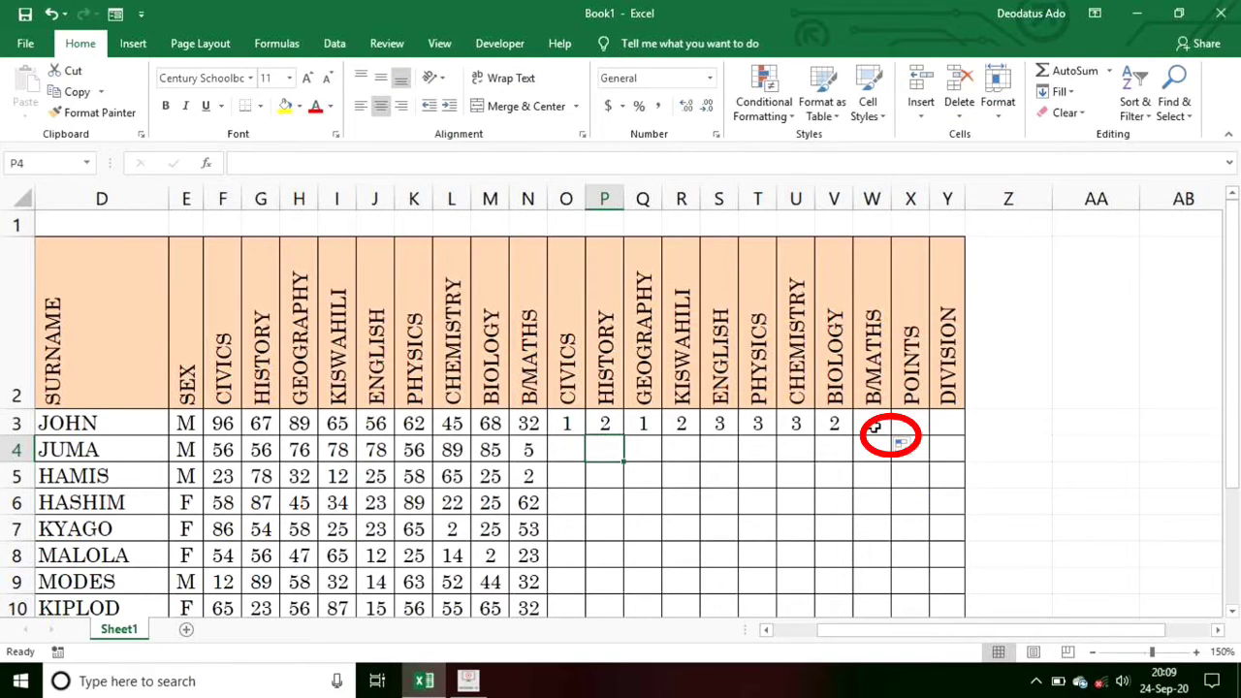
left_click(557, 423)
left_click_drag(654, 422, 877, 424)
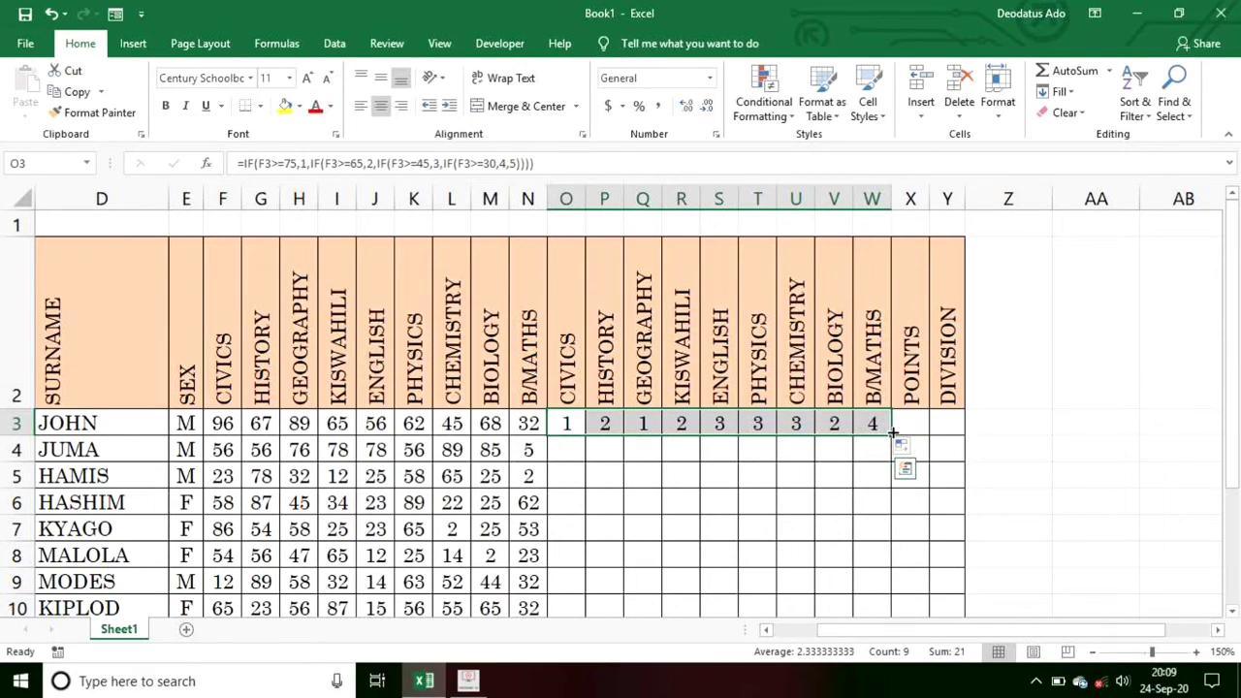
left_click_drag(891, 433, 873, 475)
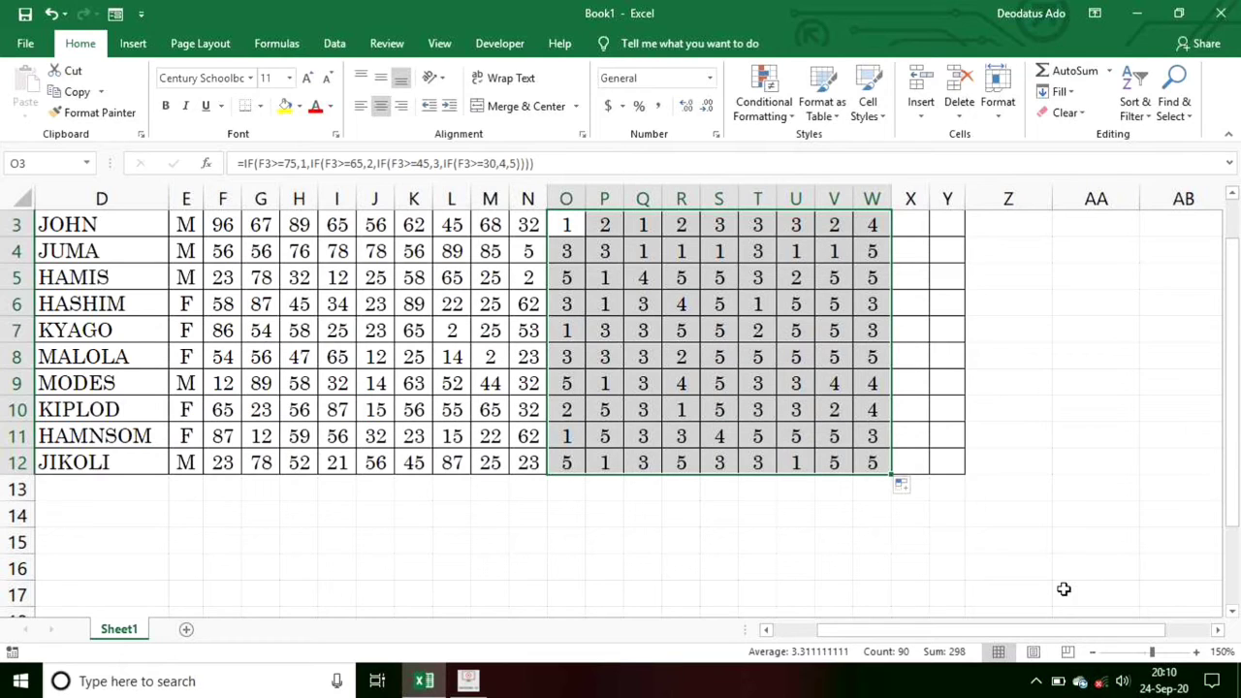
left_click(1055, 564)
left_click_drag(1233, 498, 1222, 390)
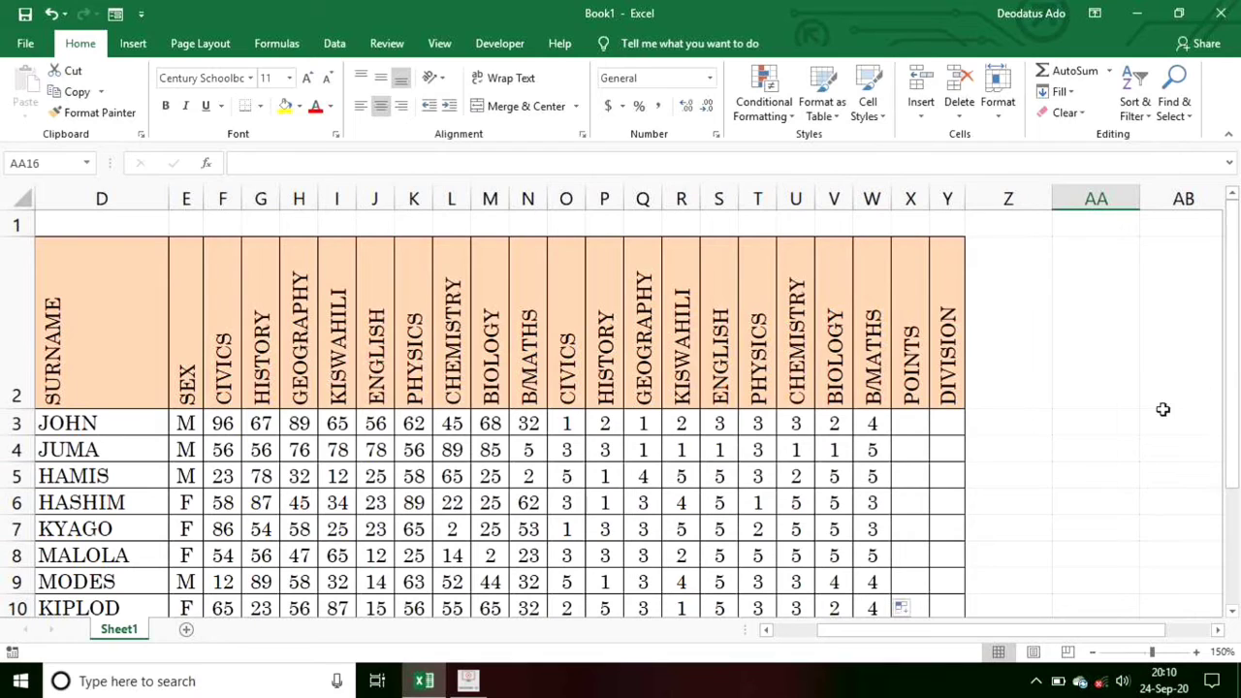